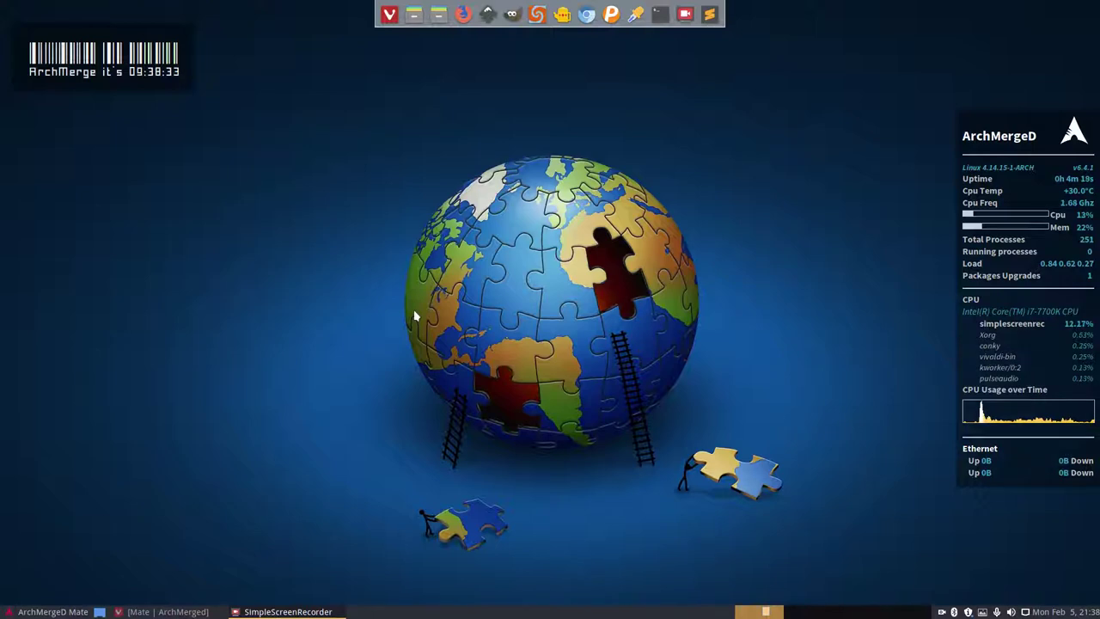
# Step: Run neofetch in a terminal to show system info, then close the terminal
pyautogui.click(43, 609)
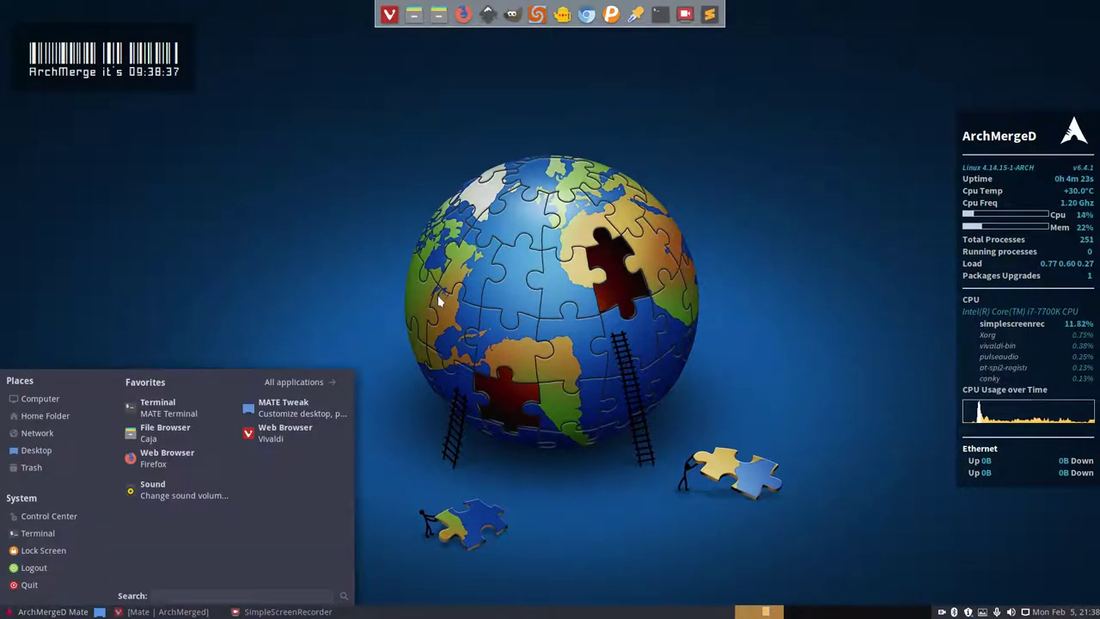
pyautogui.hotkey('ctrl', 'alt', 't')
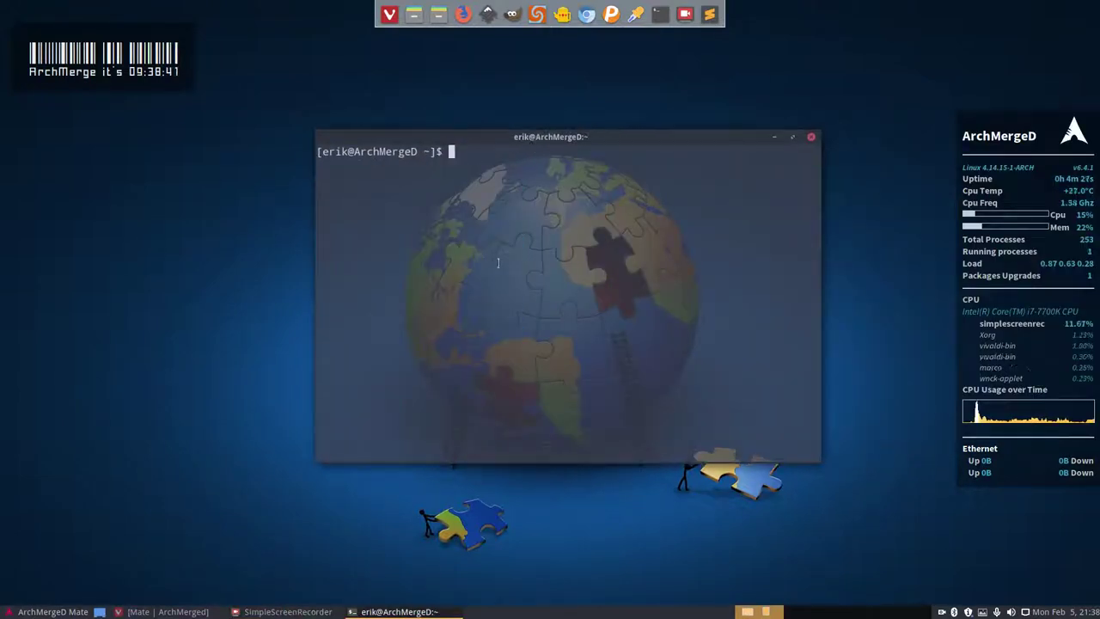
pyautogui.write('neofetch')
pyautogui.press('Return')
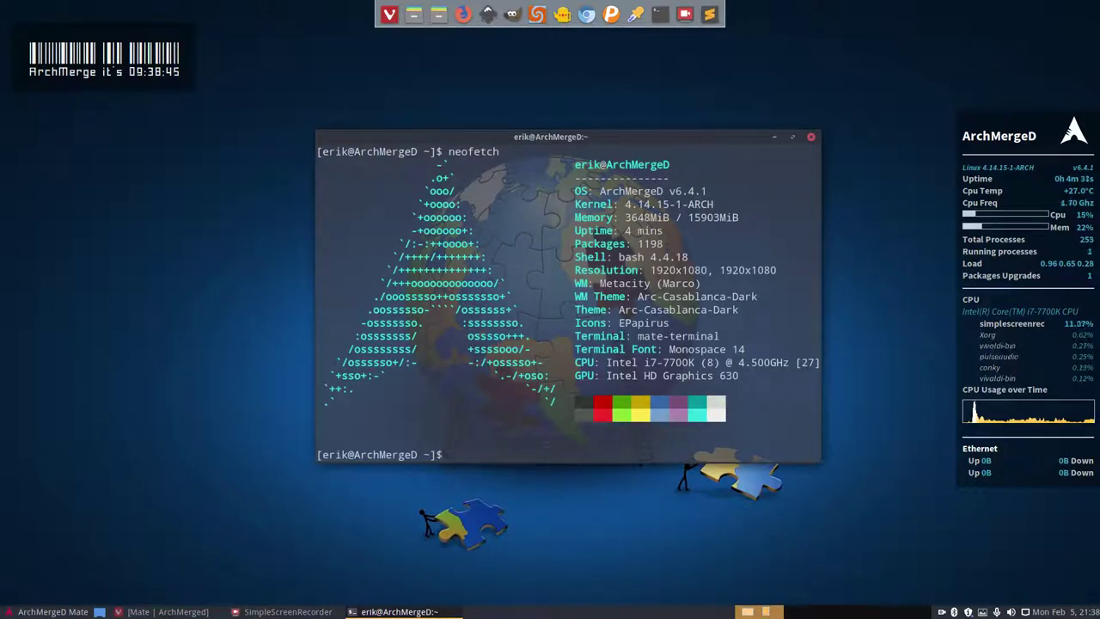
pyautogui.click(811, 138)
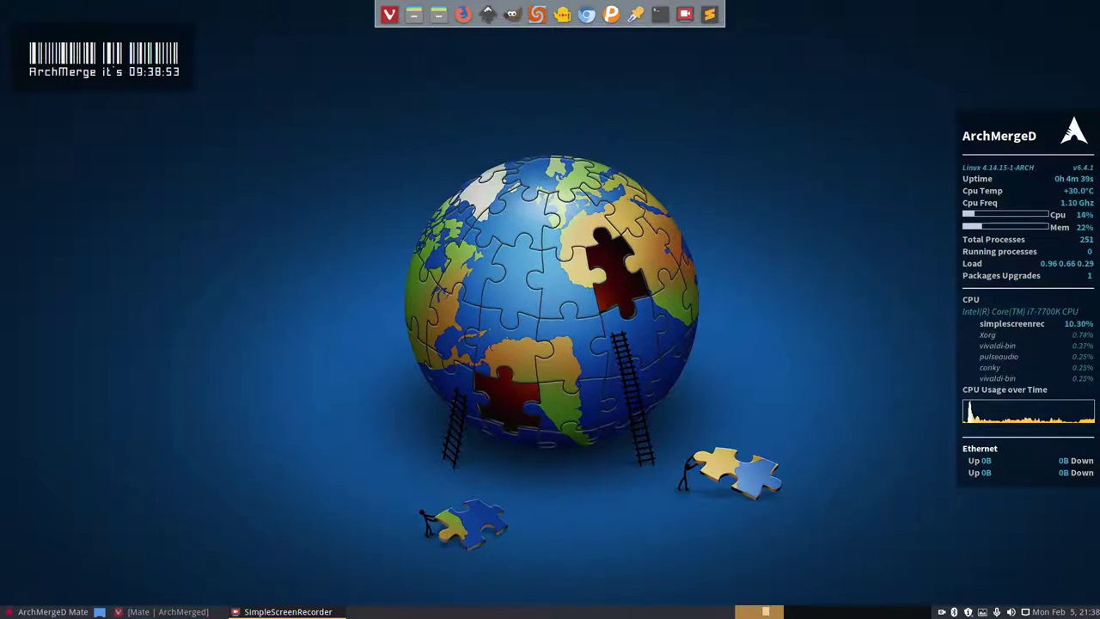
# Step: Launch Startup Applications from a 'start' menu search and enlarge its window
pyautogui.click(39, 612)
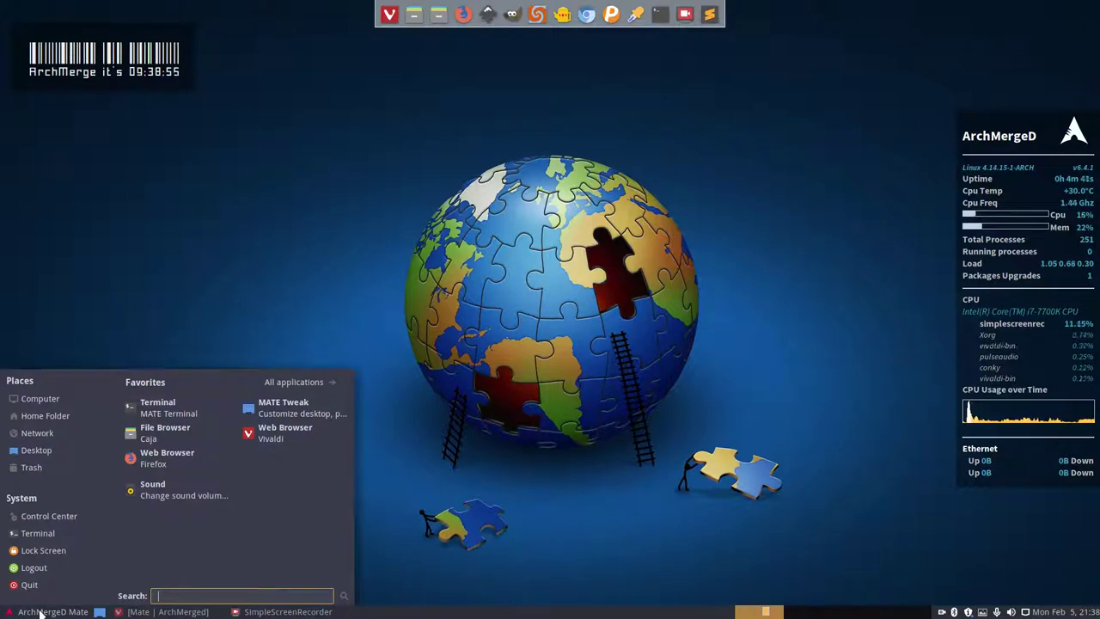
pyautogui.write('start')
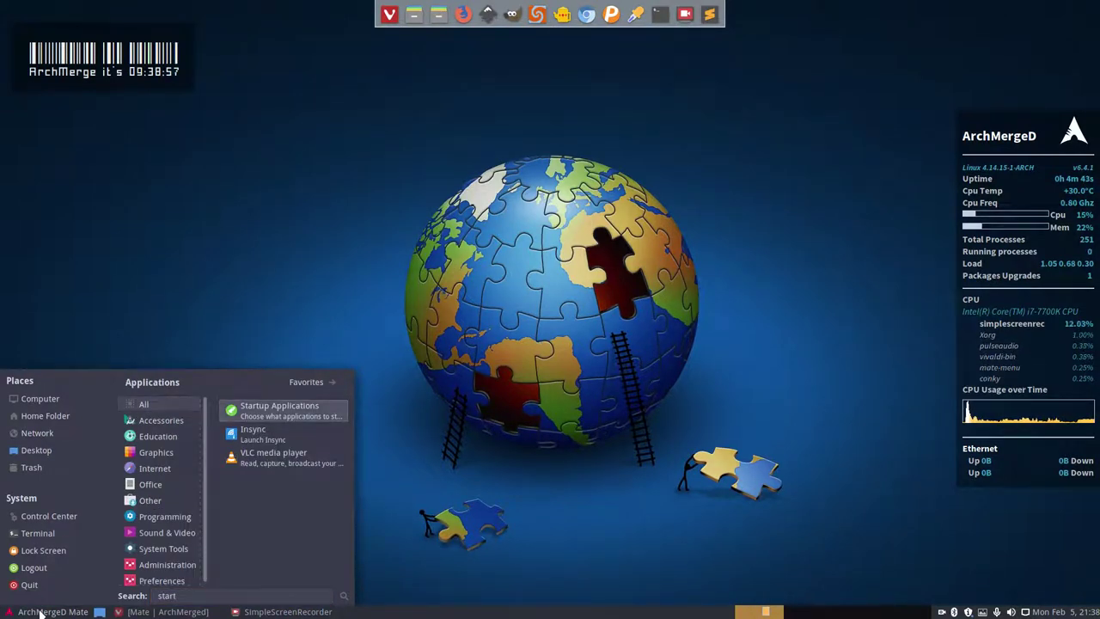
pyautogui.press('Return')
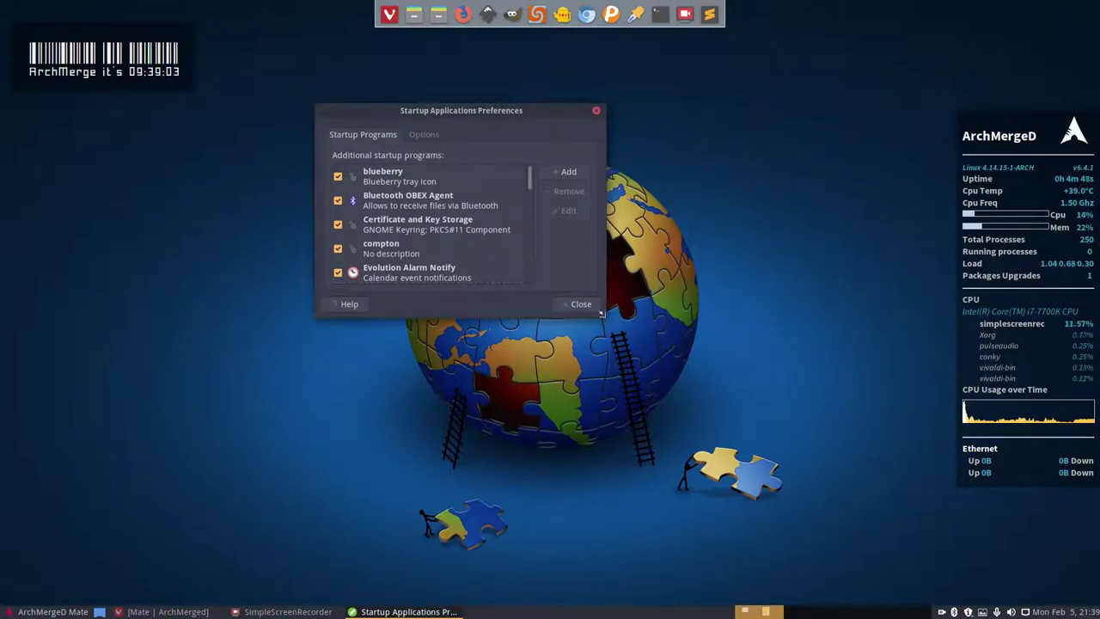
pyautogui.moveTo(604, 317); pyautogui.dragTo(656, 553)
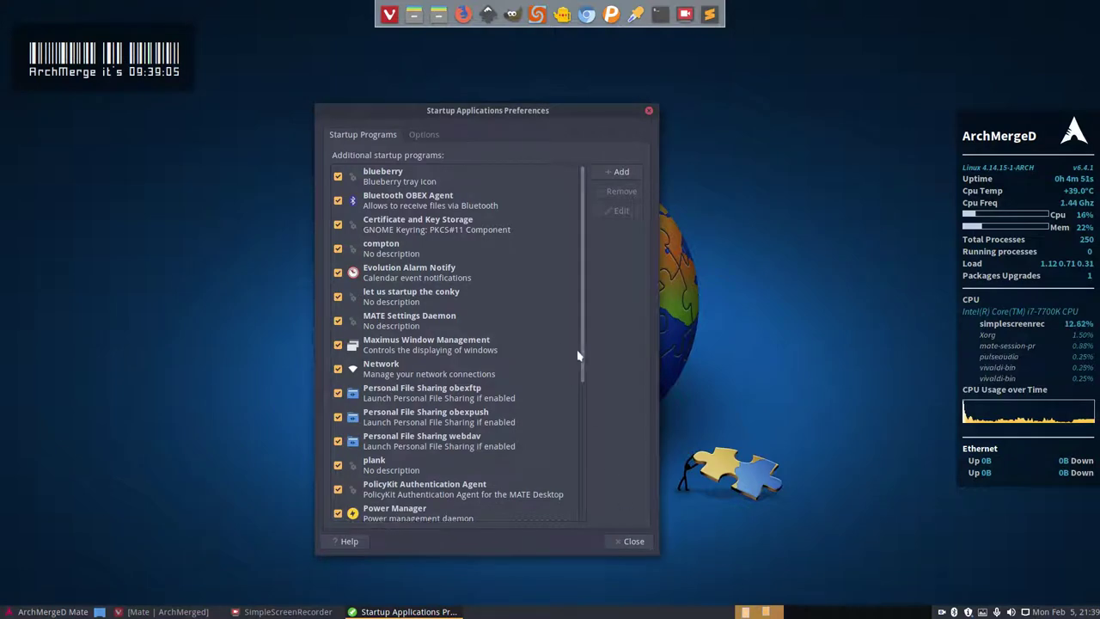
pyautogui.moveTo(581, 363); pyautogui.dragTo(583, 490)
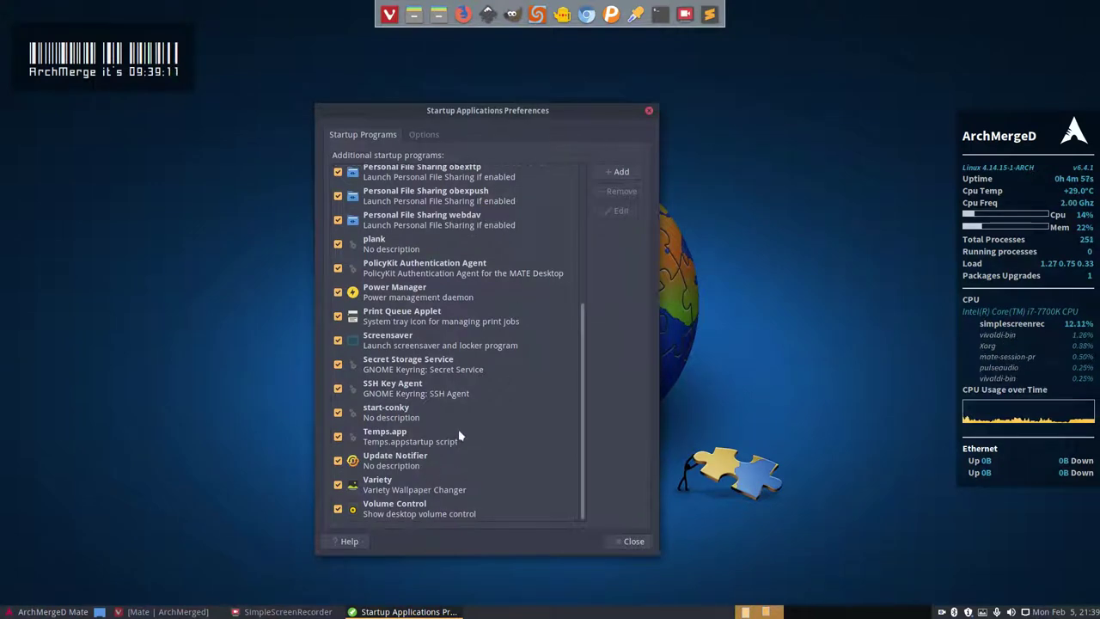
# Step: Browse the startup list, checking start-conky, and select the plank entry
pyautogui.scroll(5, 458, 434)
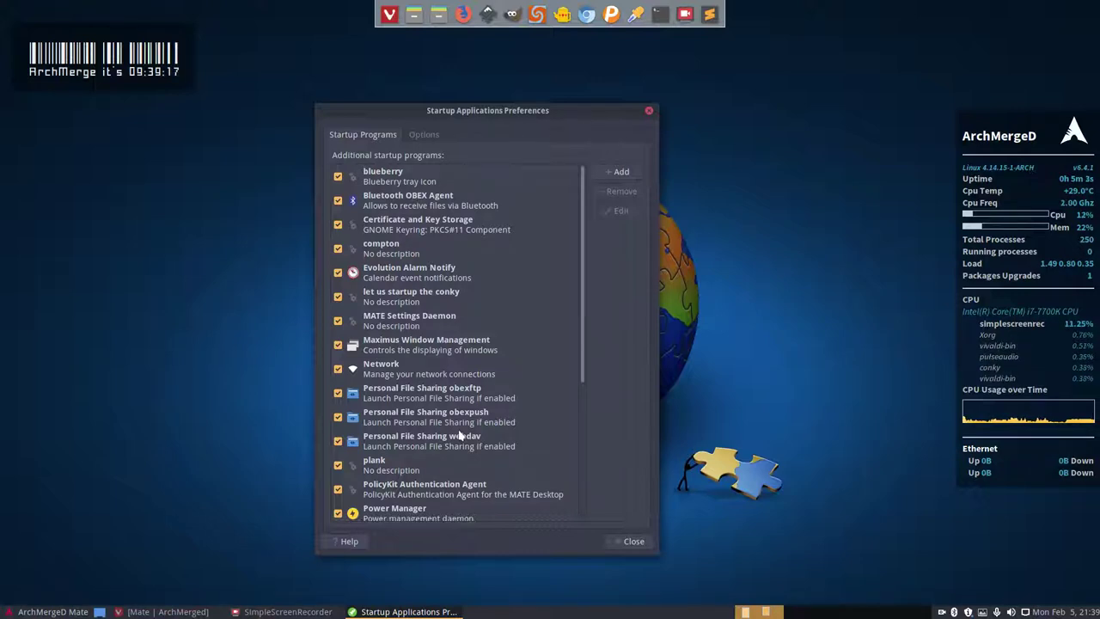
pyautogui.scroll(-4, 460, 436)
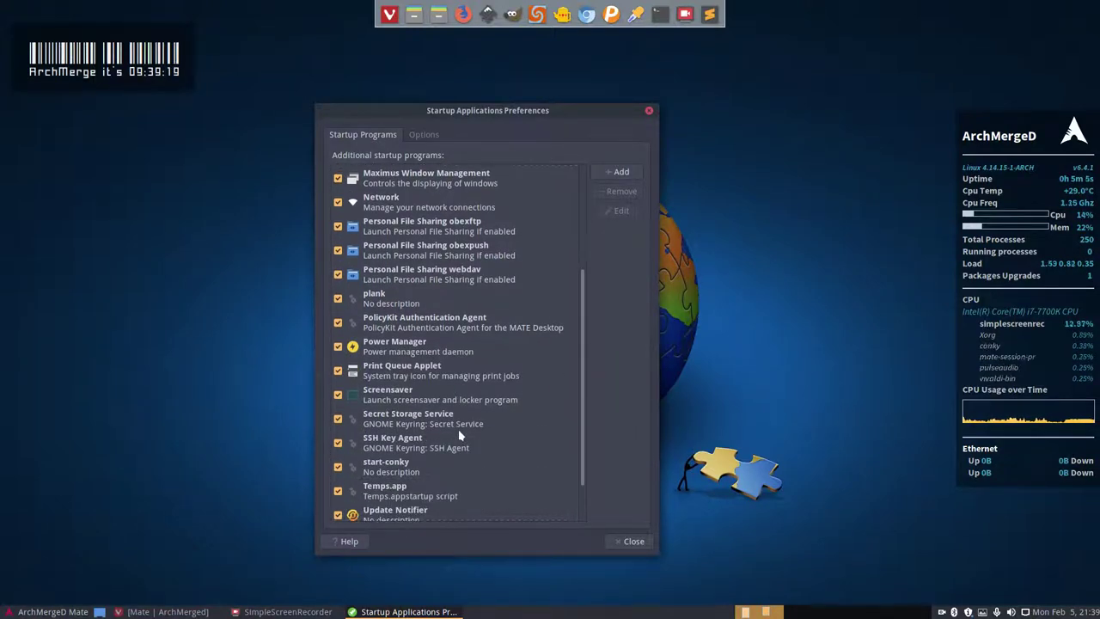
pyautogui.click(390, 306)
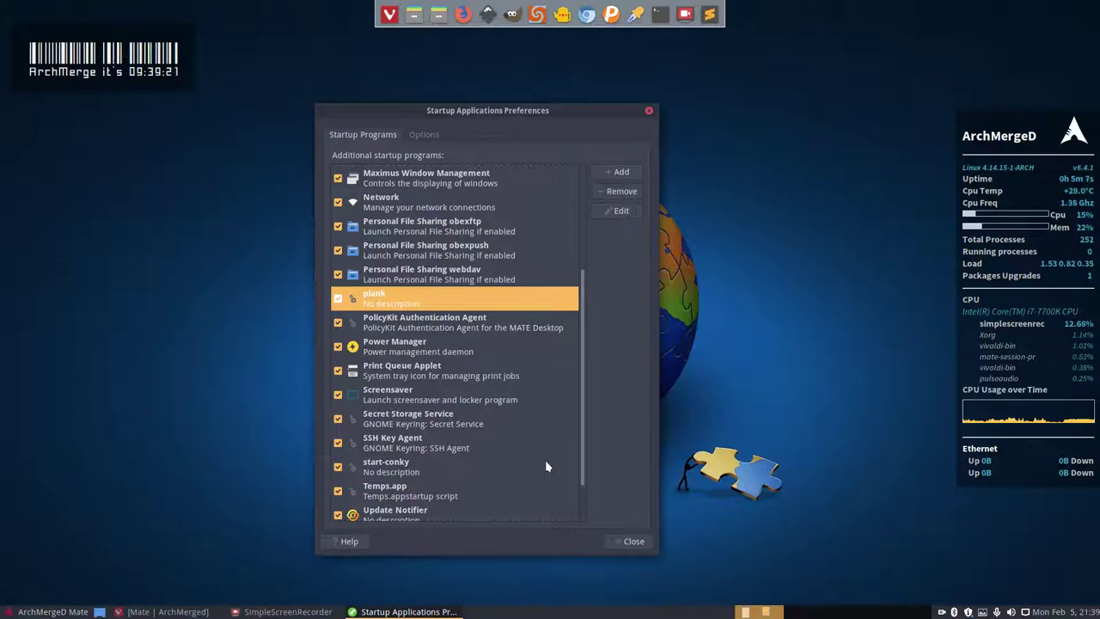
pyautogui.scroll(-1, 545, 464)
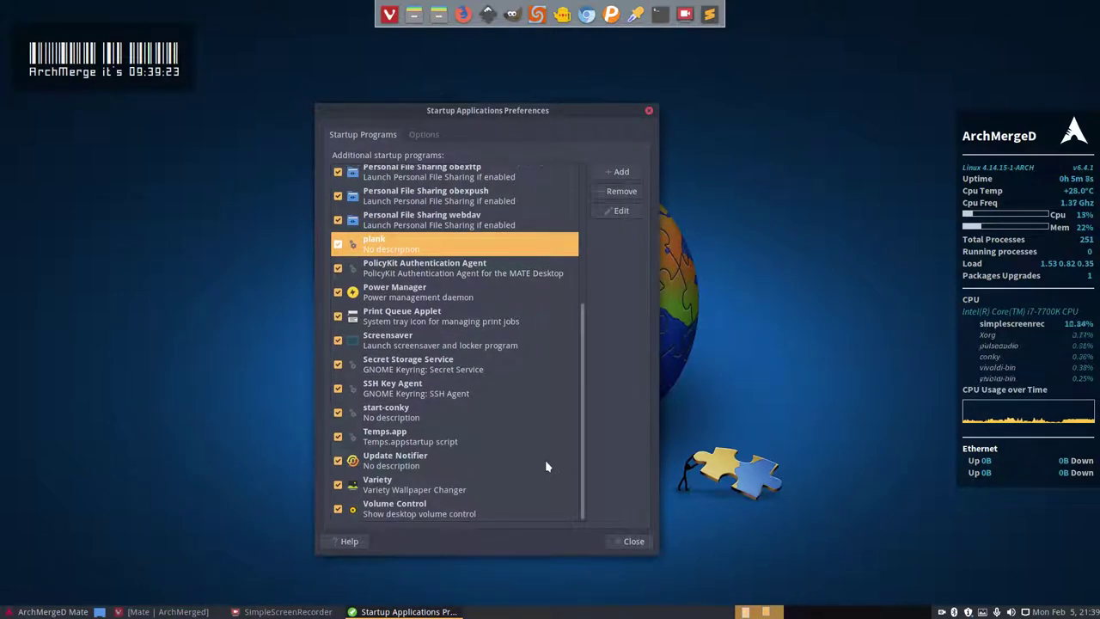
pyautogui.click(401, 413)
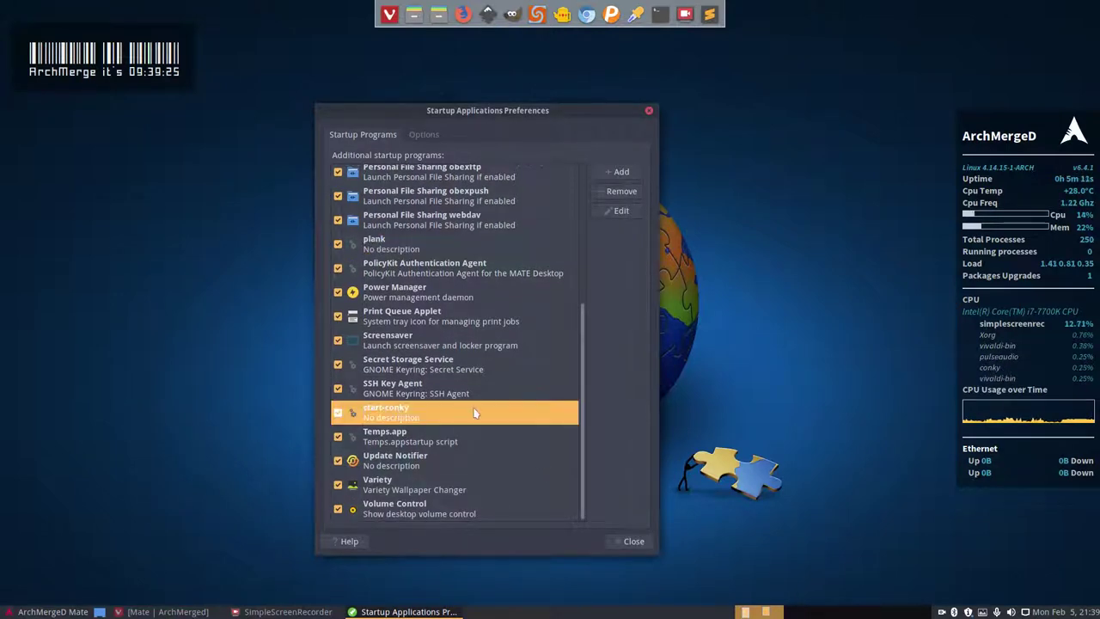
pyautogui.scroll(4, 474, 413)
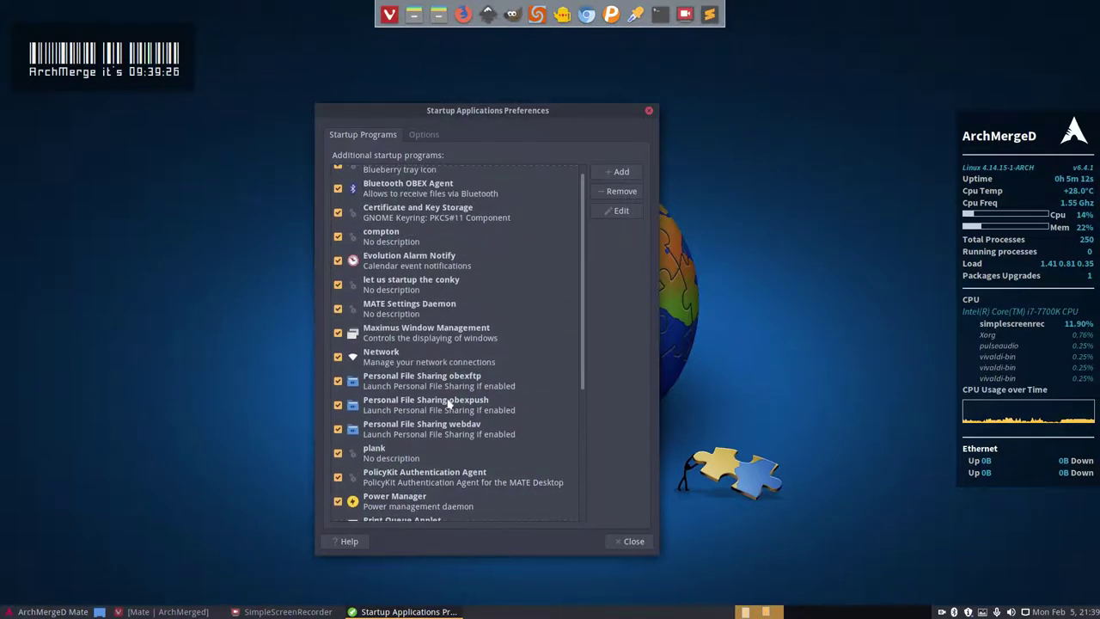
pyautogui.click(435, 461)
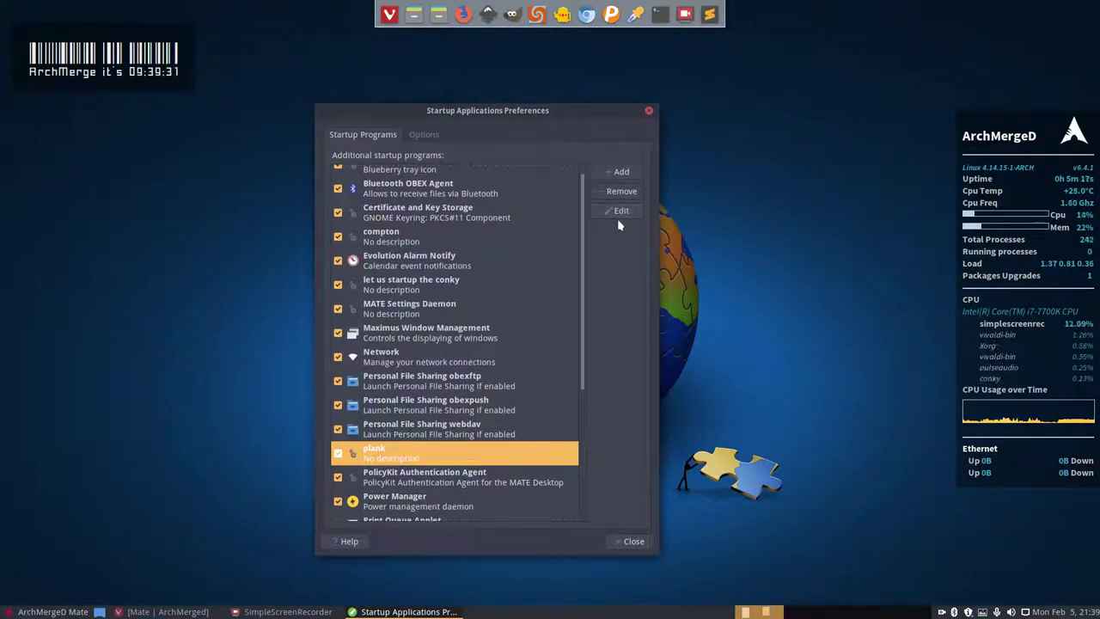
# Step: Create a new startup program with both Name and Command set to plank
pyautogui.click(620, 172)
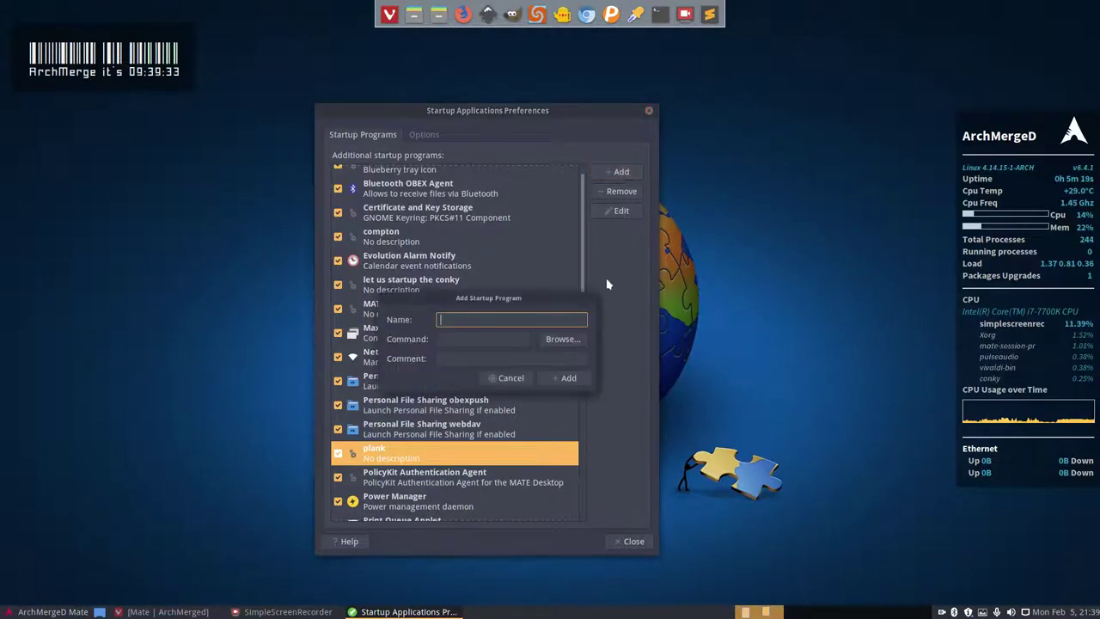
pyautogui.write('planksdf')
pyautogui.press('BackSpace')
pyautogui.press('BackSpace')
pyautogui.press('BackSpace')
pyautogui.press('Tab')
pyautogui.write('pla')
pyautogui.press('Tab')
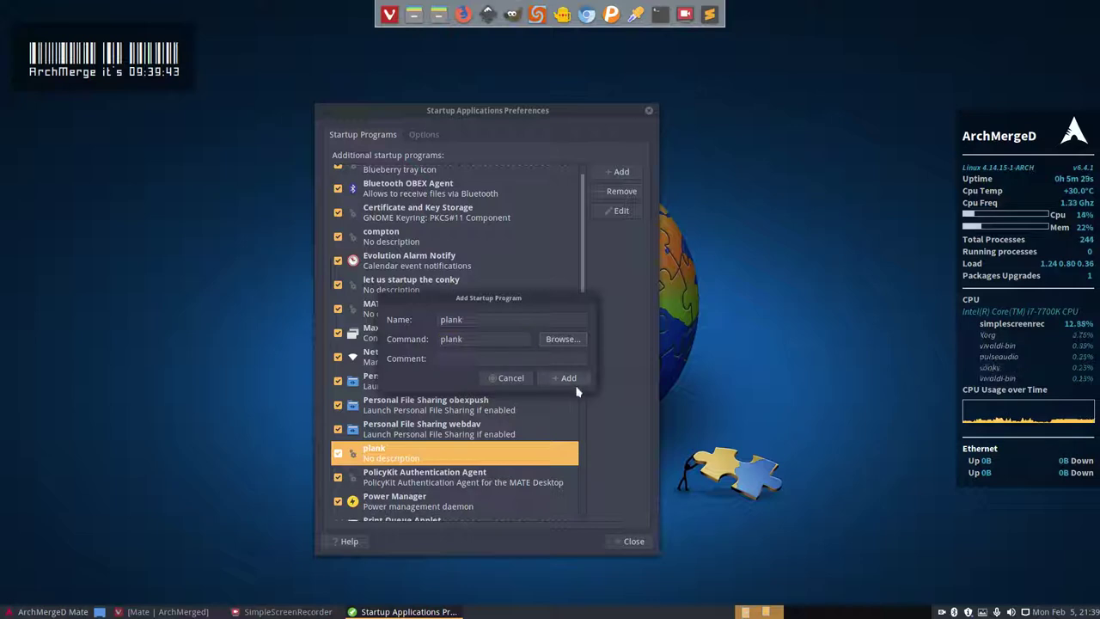
pyautogui.click(568, 378)
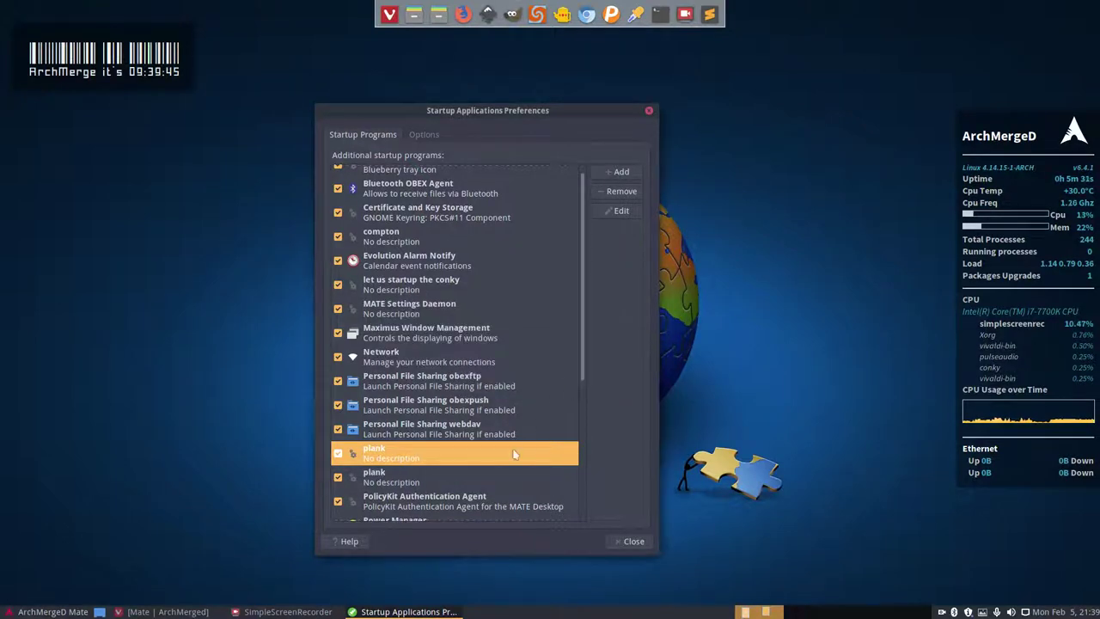
pyautogui.scroll(-3, 503, 459)
# Step: Compare both plank entries' settings, remove the duplicate, and toggle plank's login checkbox
pyautogui.click(411, 354)
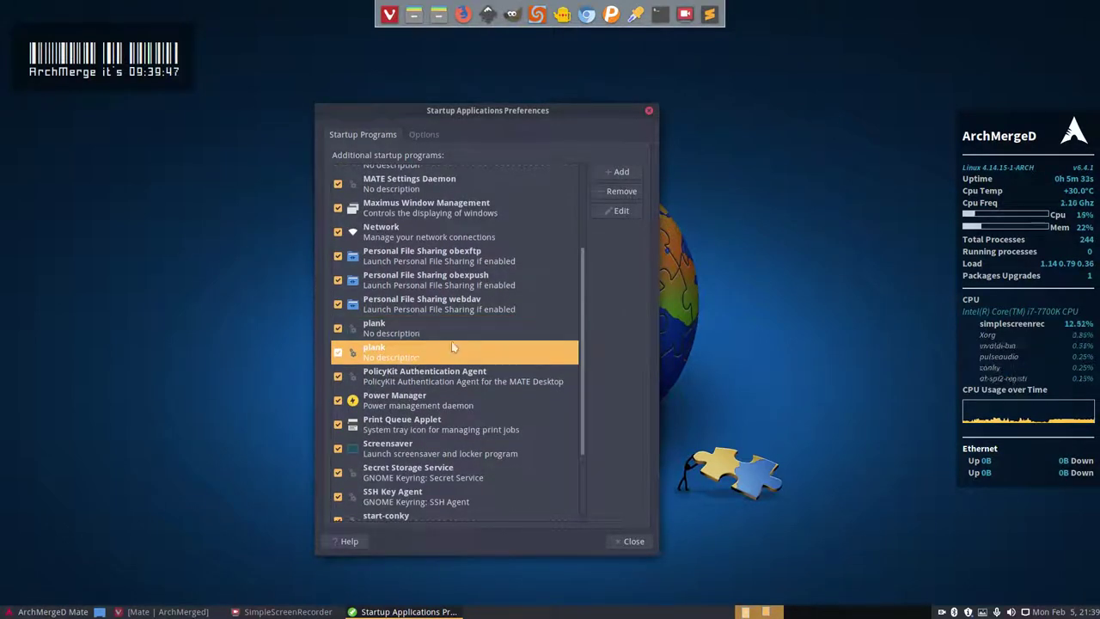
pyautogui.click(619, 212)
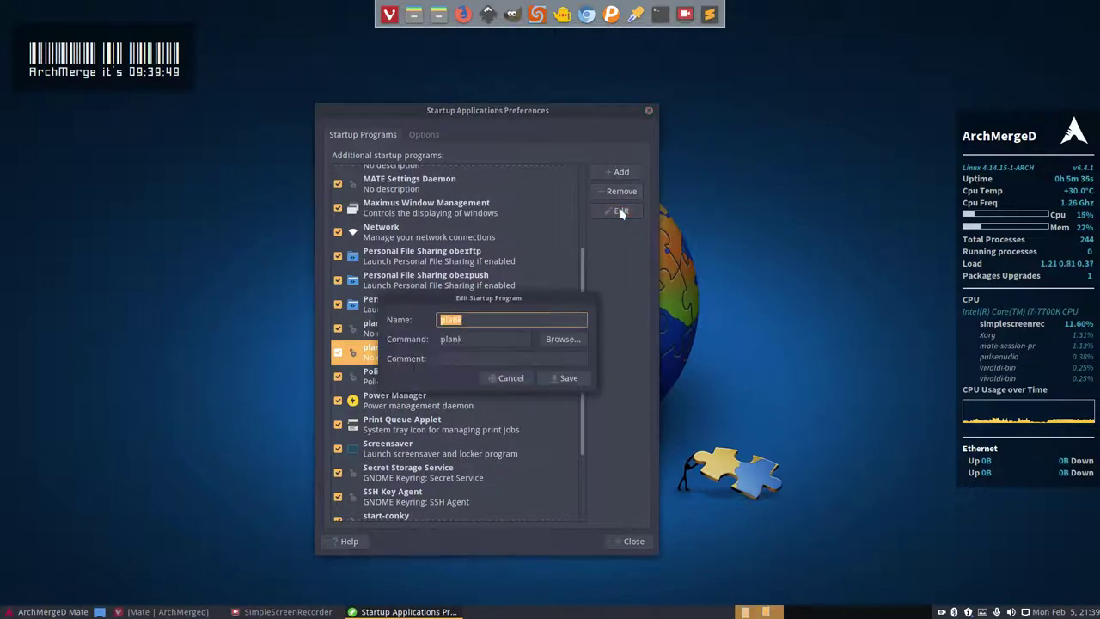
pyautogui.click(507, 378)
pyautogui.click(468, 328)
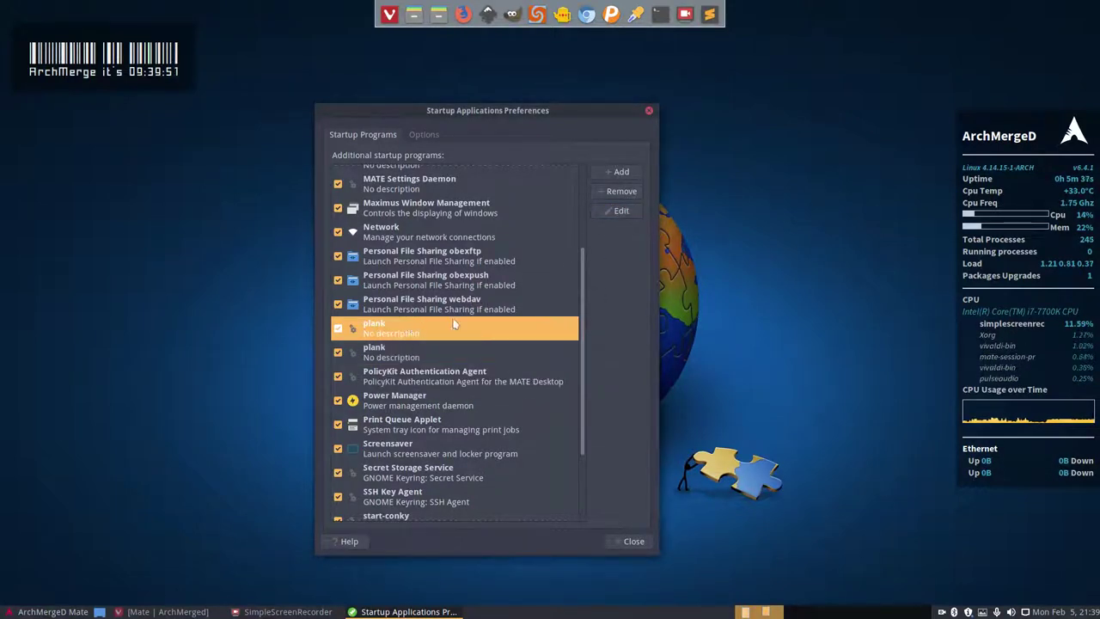
pyautogui.click(615, 214)
pyautogui.click(507, 379)
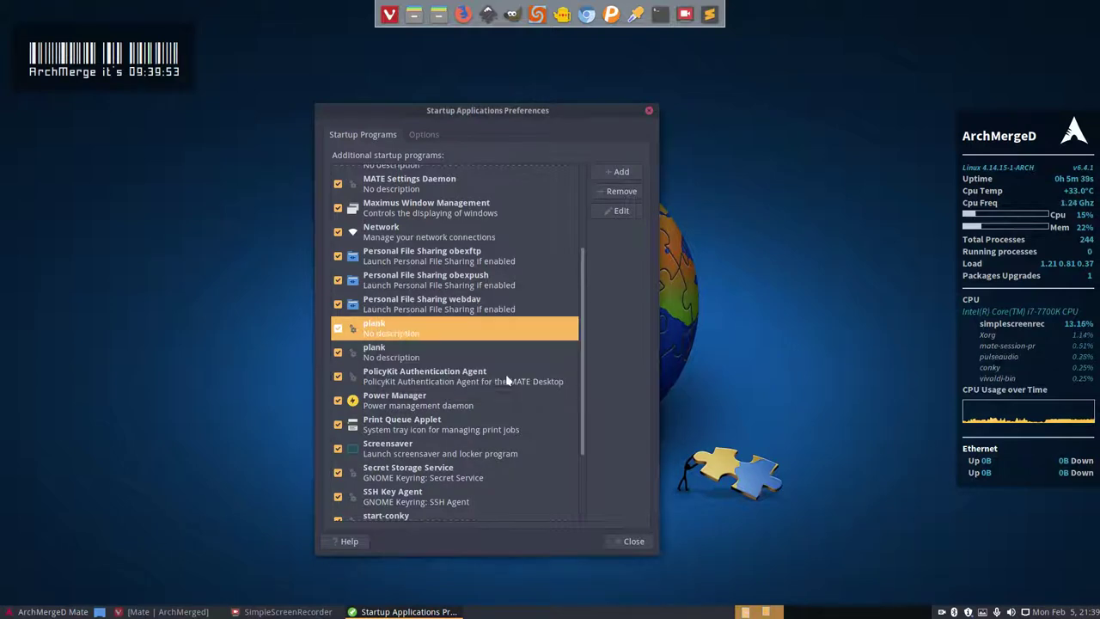
pyautogui.click(621, 191)
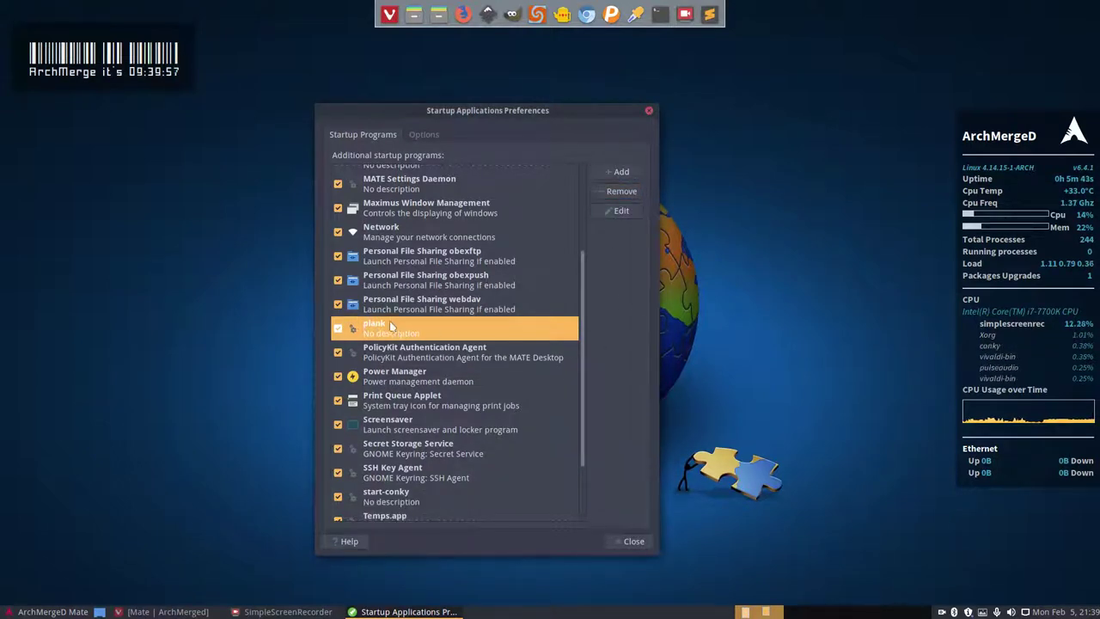
pyautogui.click(338, 328)
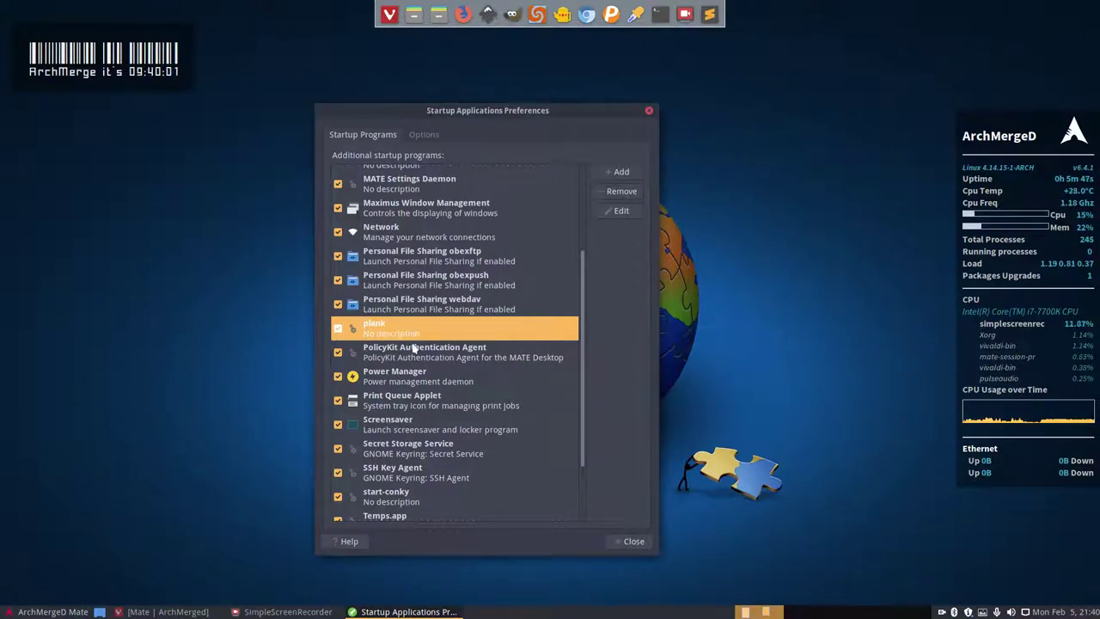
# Step: Close Startup Applications and search the MATE menu for 'twe'
pyautogui.click(629, 541)
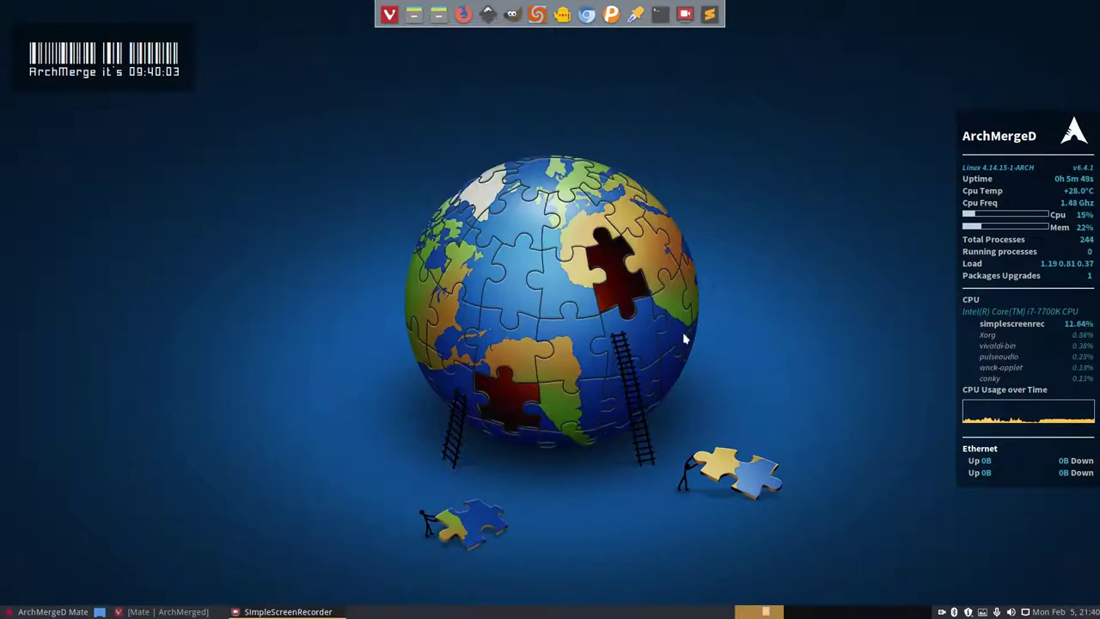
pyautogui.click(52, 611)
pyautogui.press('BackSpace')
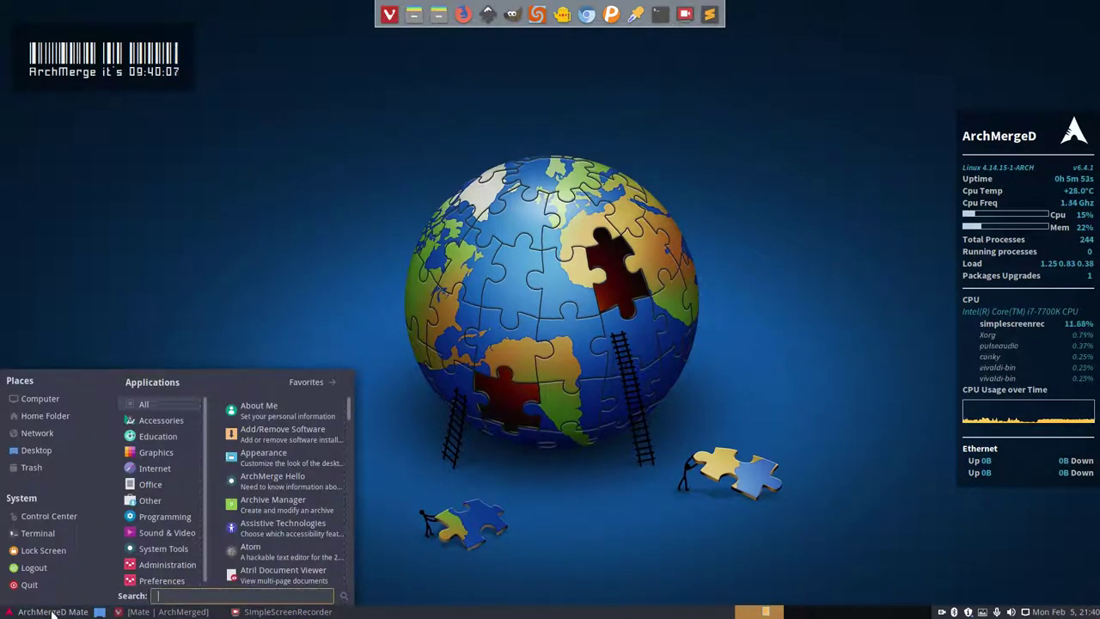
pyautogui.write('twe')
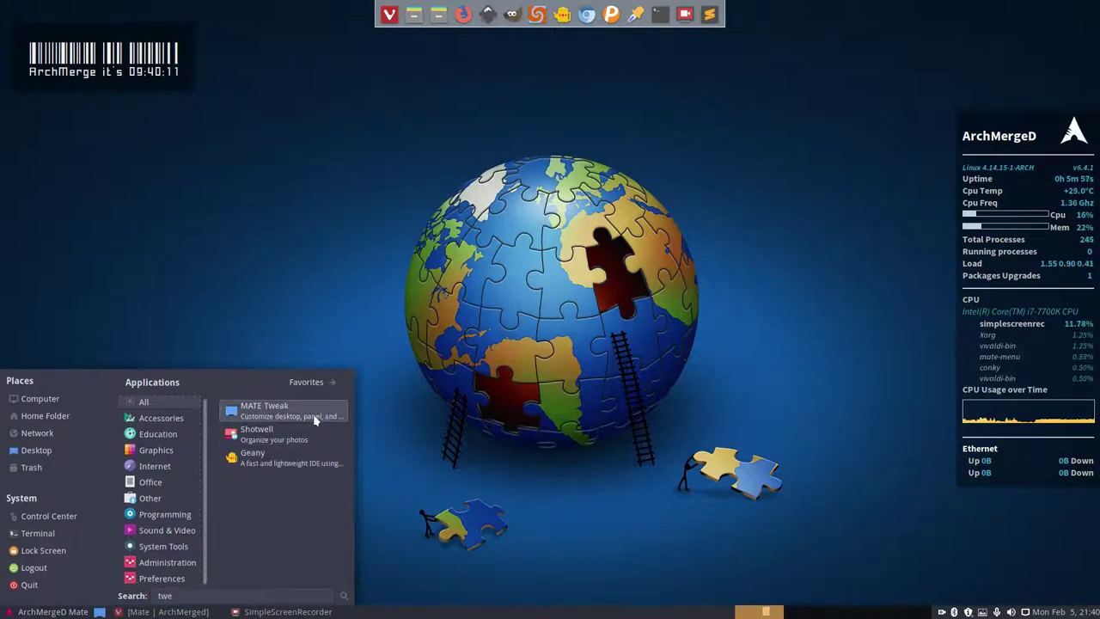
# Step: In MATE Tweak's Windows settings, set the window manager to Compiz, dismissing a notification
pyautogui.click(320, 419)
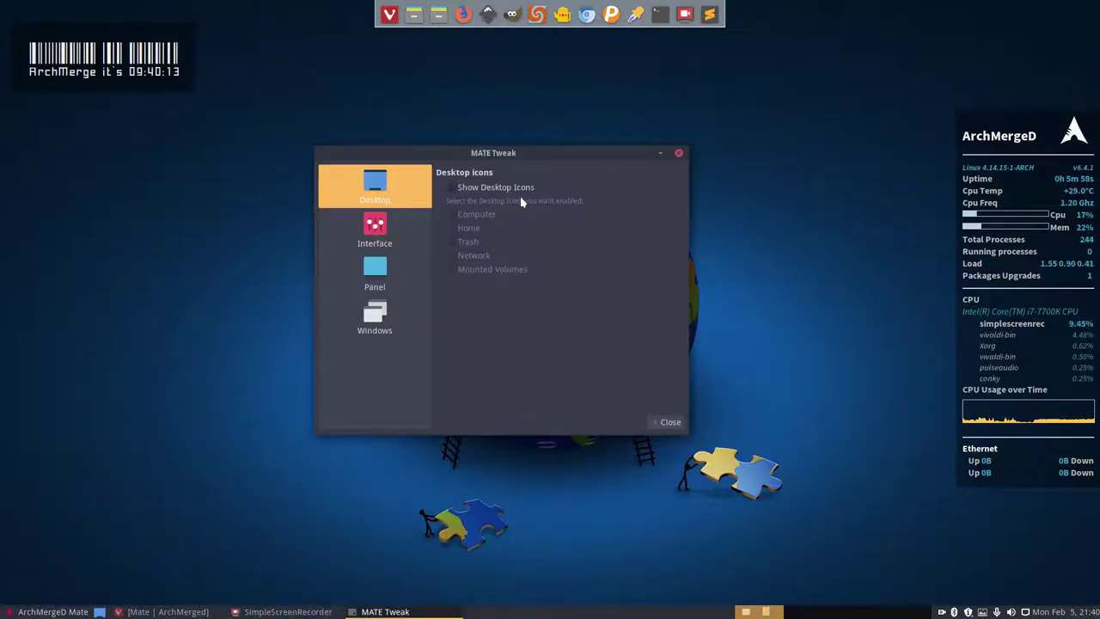
pyautogui.click(378, 318)
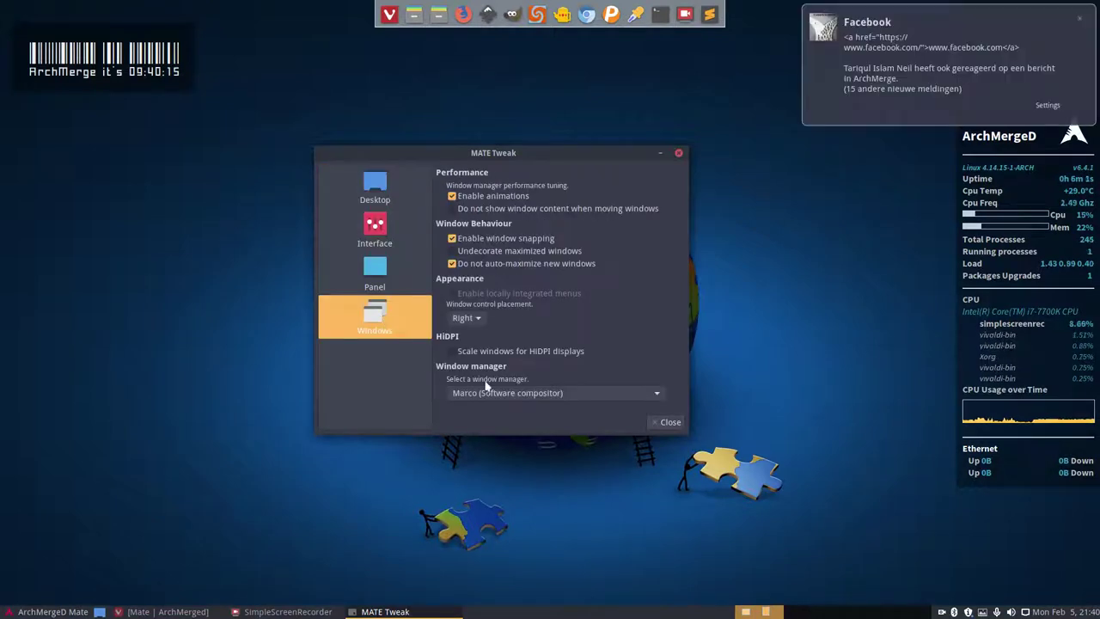
pyautogui.click(526, 393)
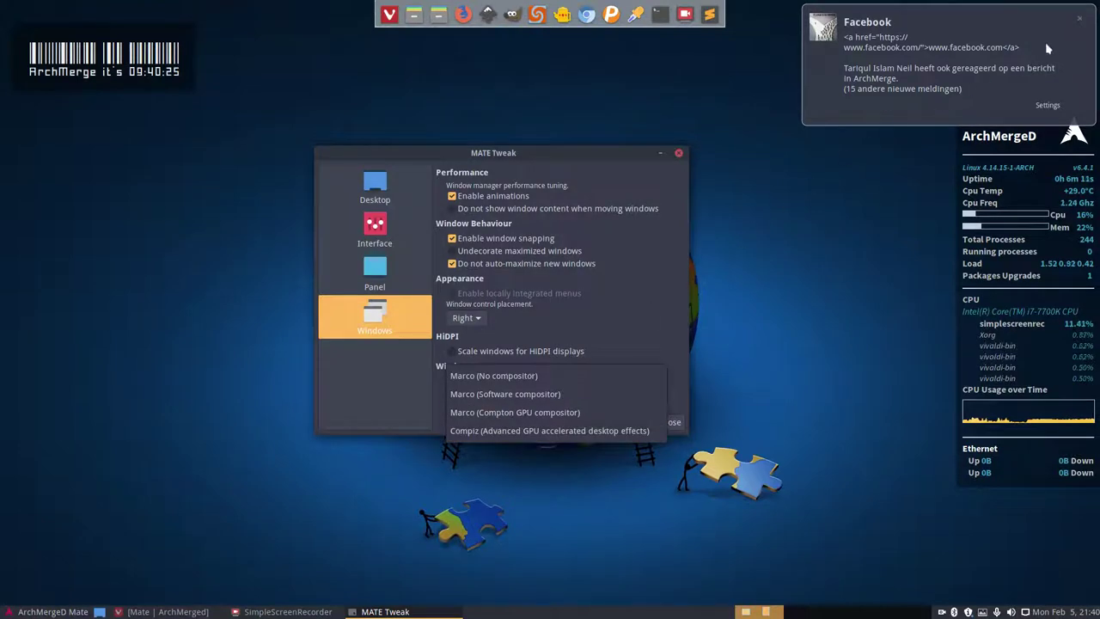
pyautogui.click(1080, 23)
pyautogui.click(1080, 23)
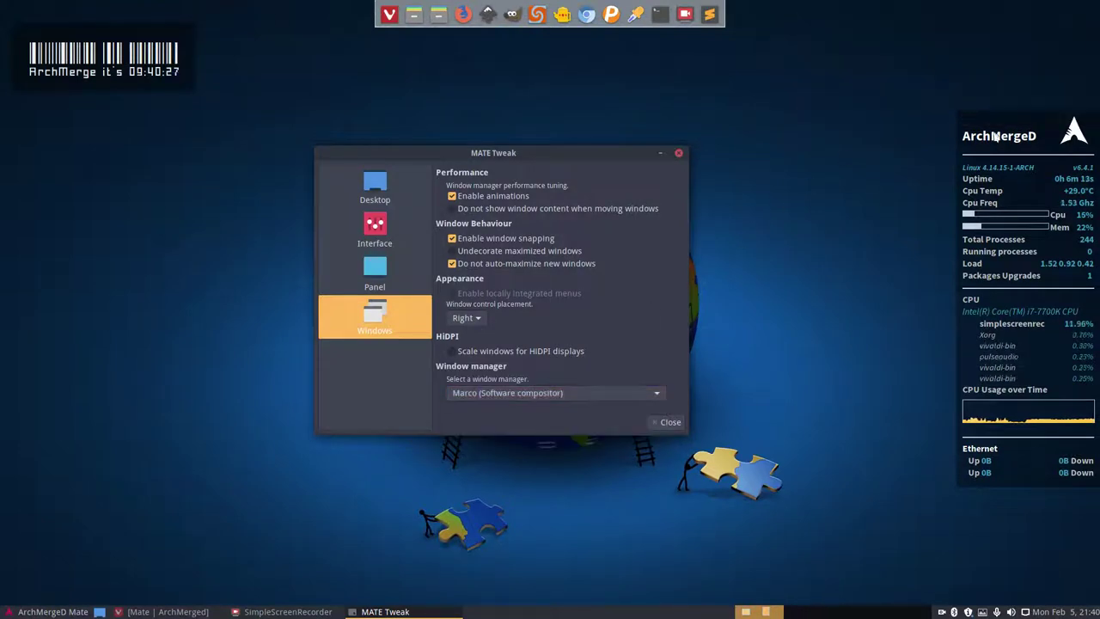
pyautogui.click(515, 393)
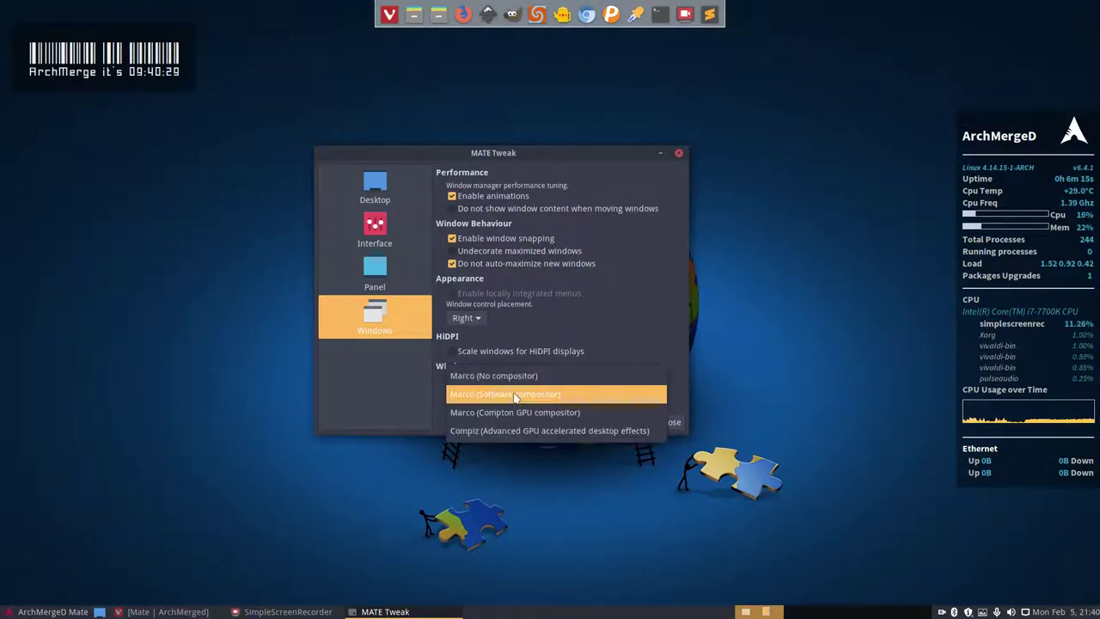
pyautogui.click(536, 432)
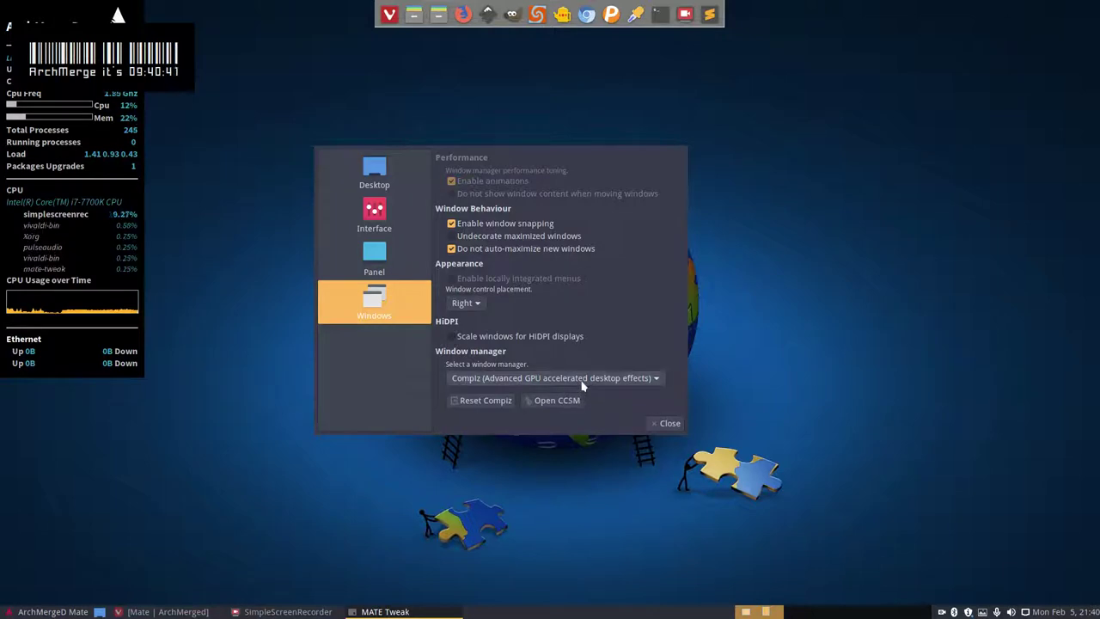
# Step: Revert the window manager to Marco (Software compositor), dismiss notifications, and reopen the list
pyautogui.click(584, 379)
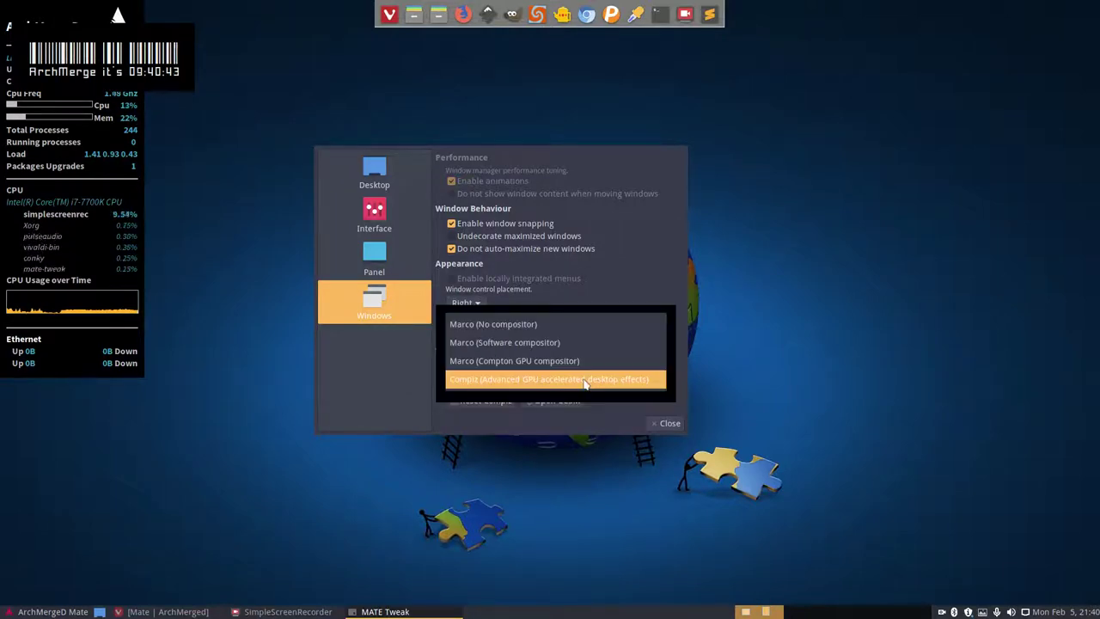
pyautogui.click(588, 351)
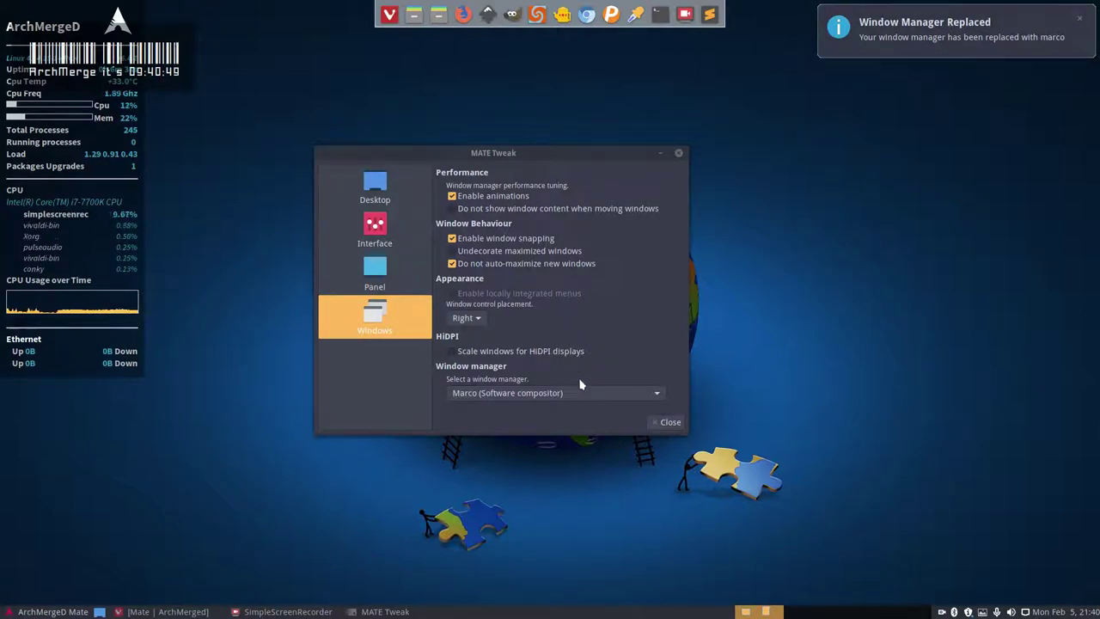
pyautogui.click(1085, 30)
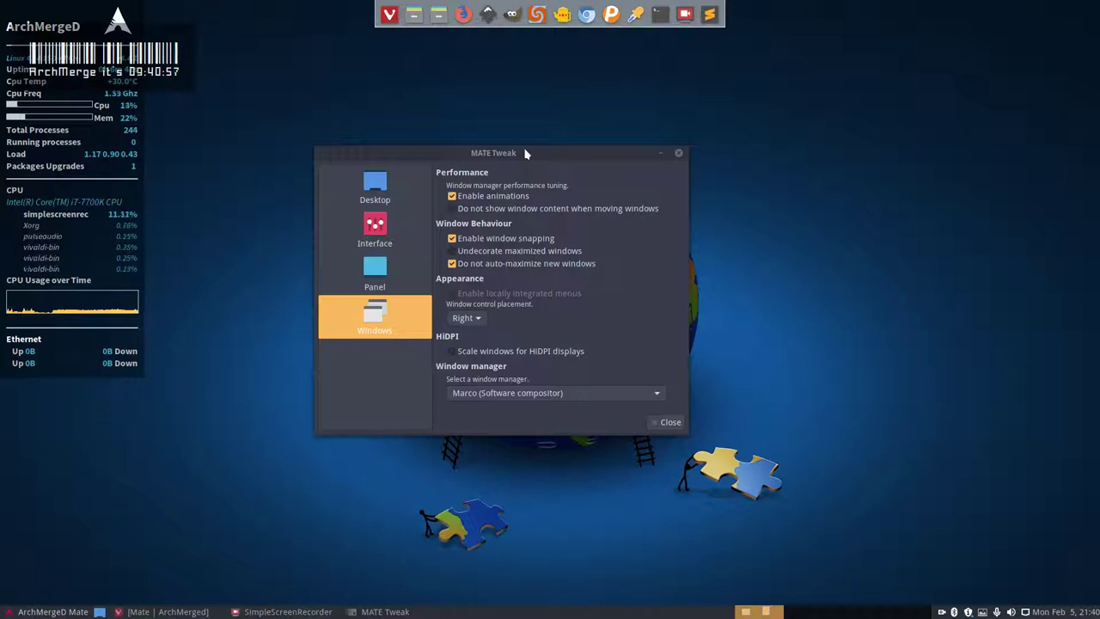
pyautogui.click(527, 393)
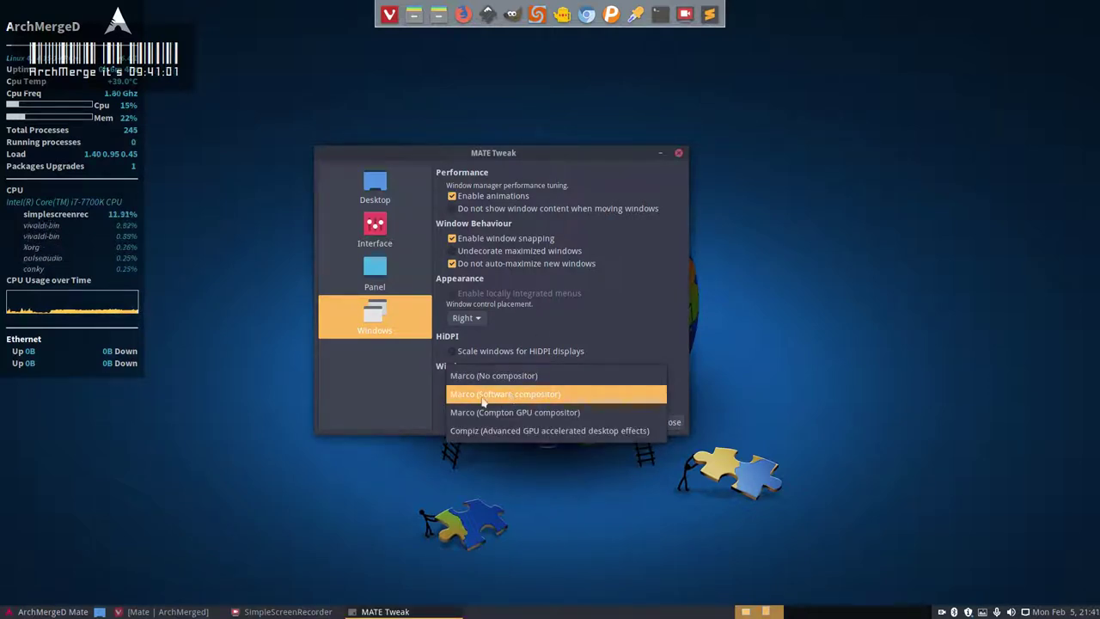
# Step: Confirm Marco (Software compositor) as window manager and exit MATE Tweak
pyautogui.click(460, 397)
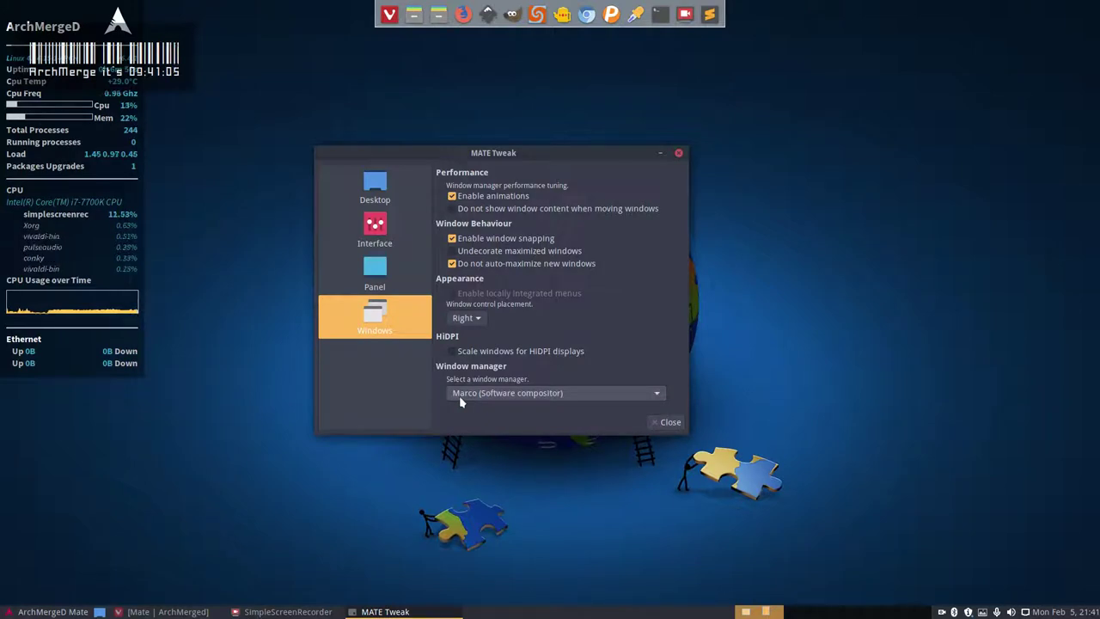
pyautogui.click(678, 154)
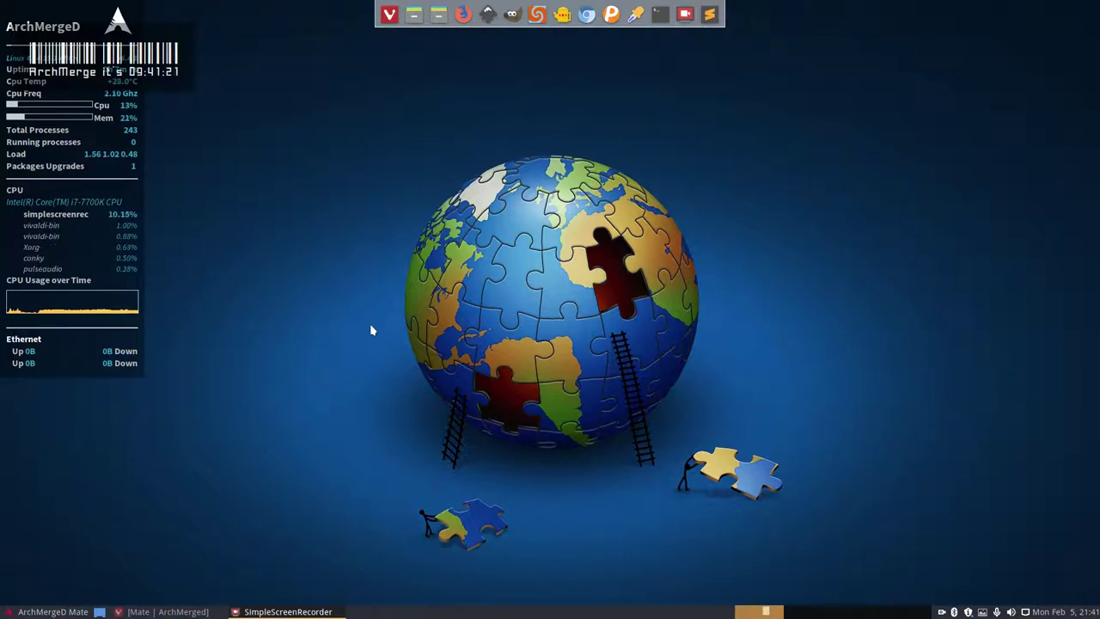
# Step: Show hidden files in the home folder and navigate into .config/autostart
pyautogui.click(413, 14)
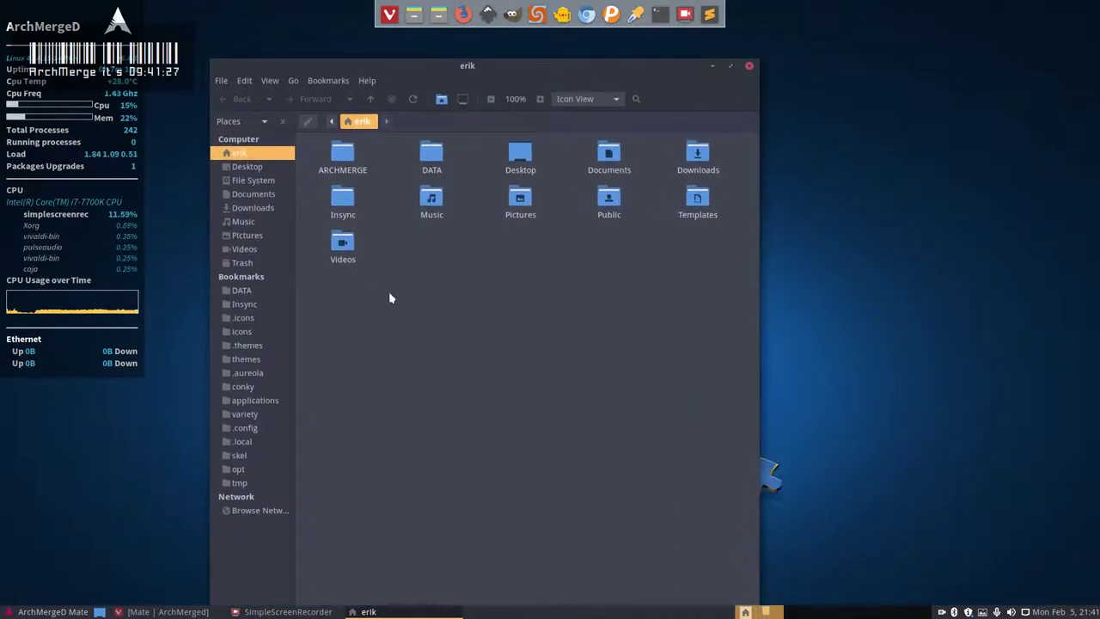
pyautogui.hotkey('ctrl', 'h')
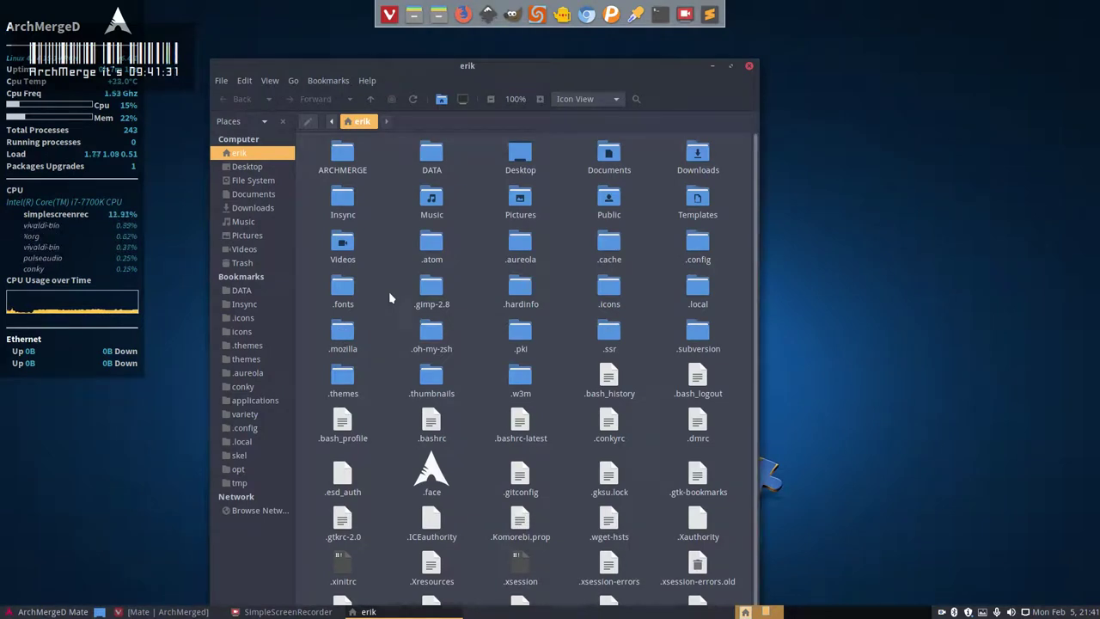
pyautogui.doubleClick(698, 245)
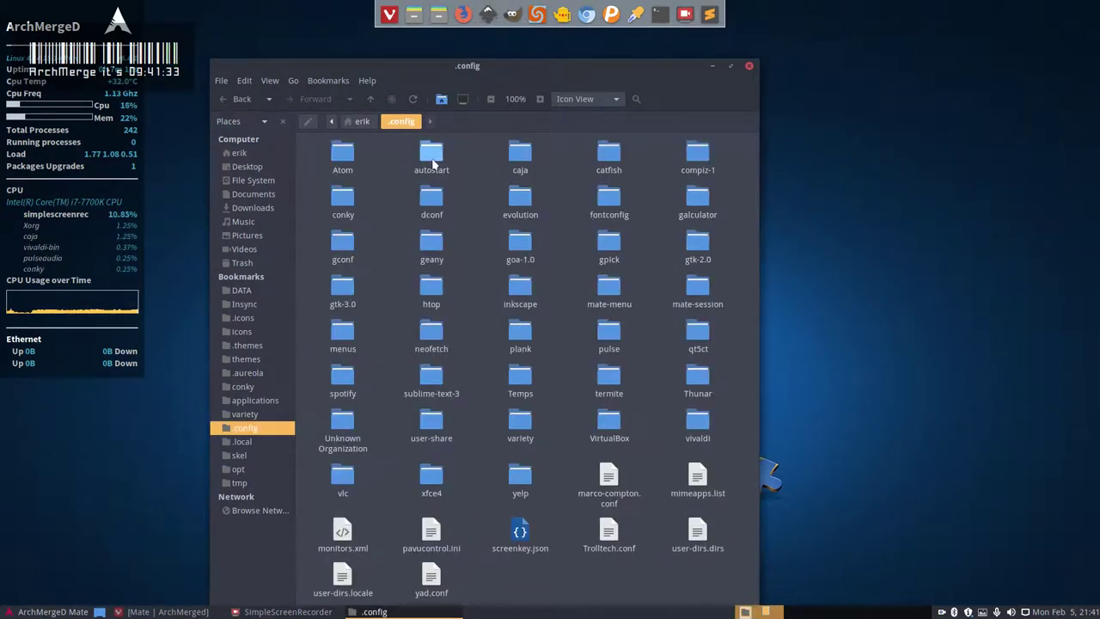
pyautogui.doubleClick(431, 153)
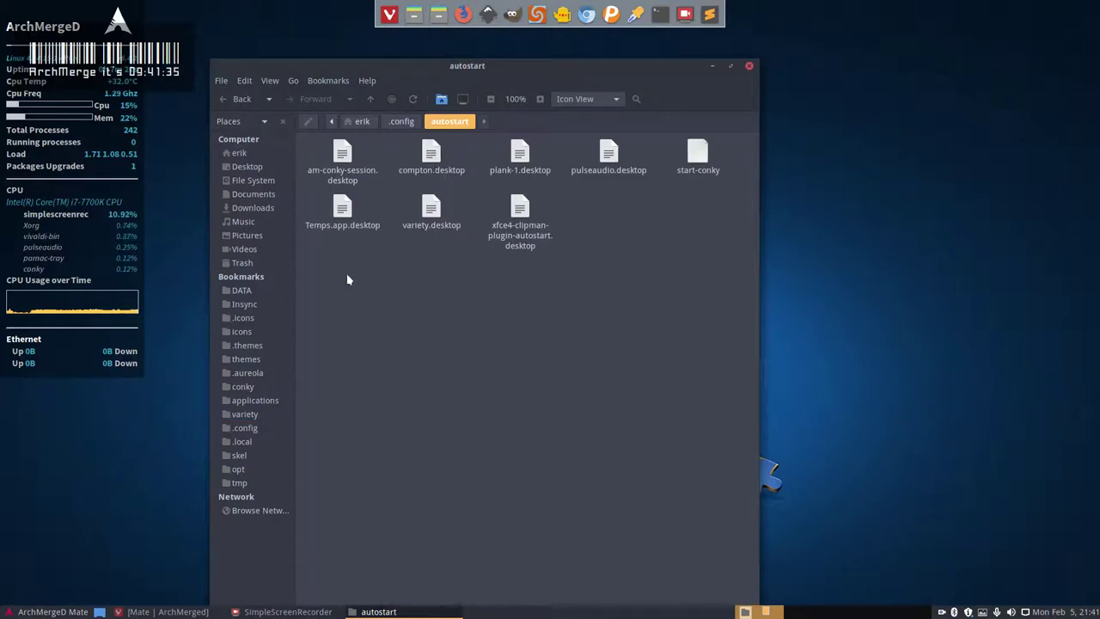
# Step: Open plank-1.desktop in Atom via the Open With menu
pyautogui.moveTo(327, 274); pyautogui.dragTo(703, 232)
pyautogui.click(684, 259)
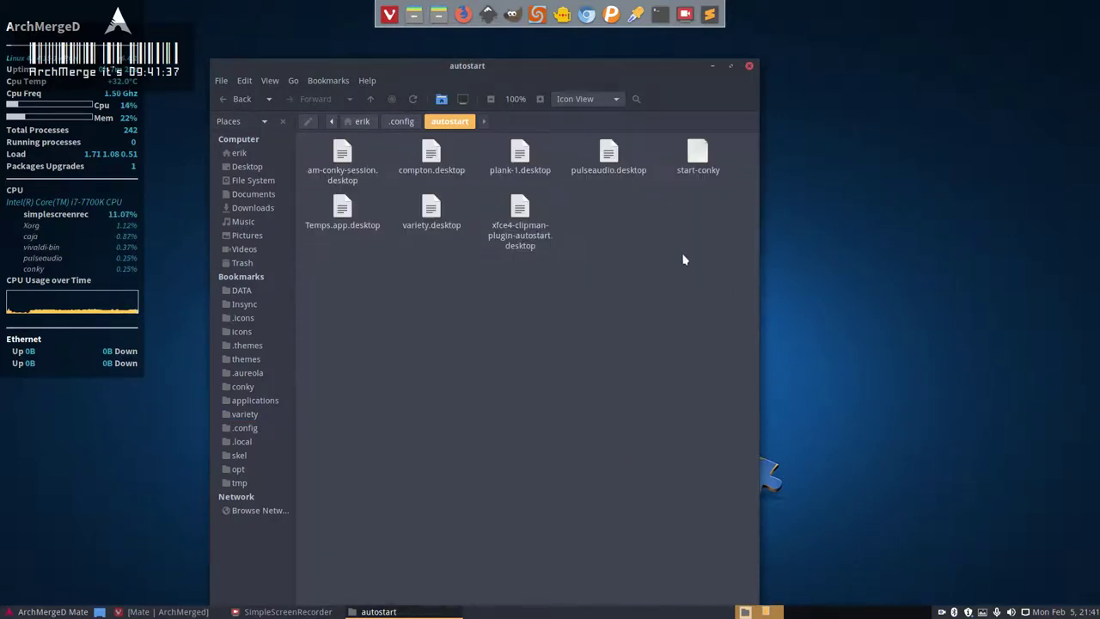
pyautogui.click(528, 163)
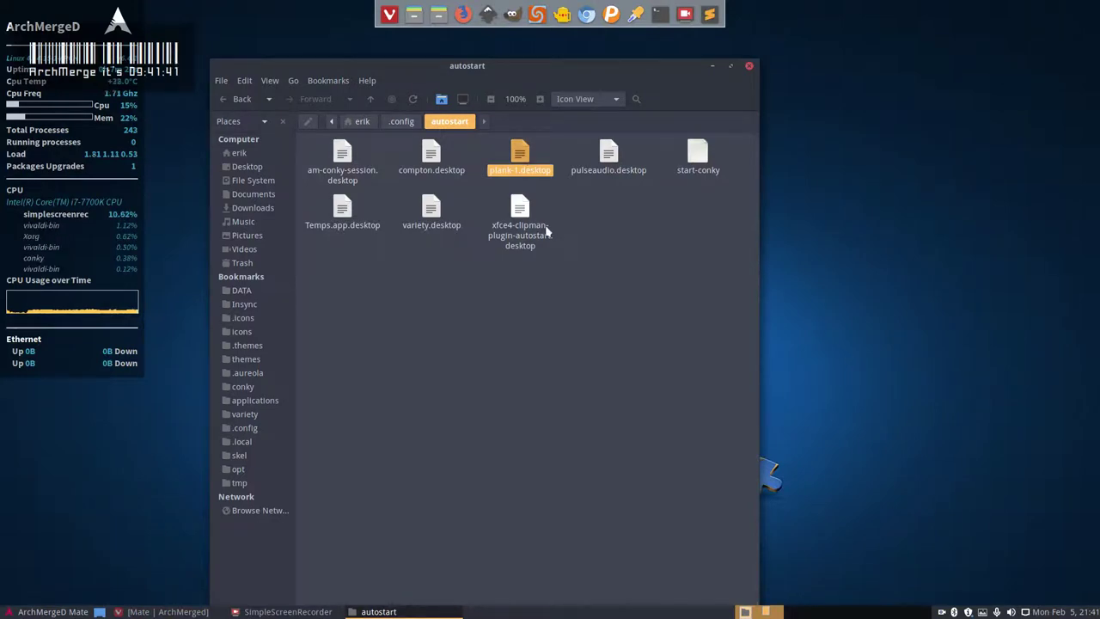
pyautogui.click(578, 215)
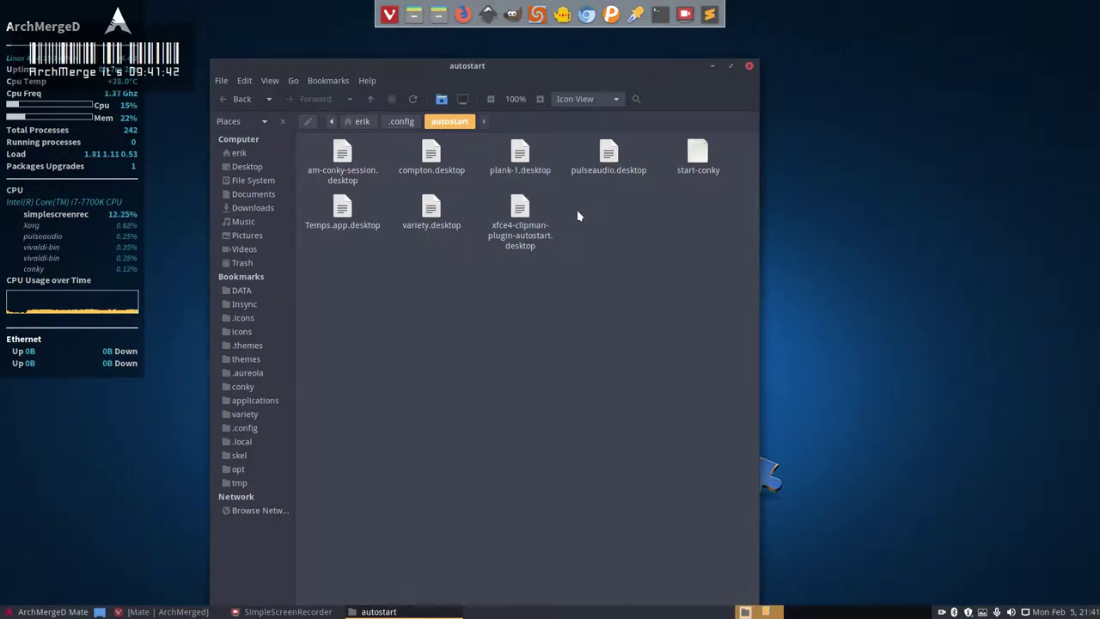
pyautogui.doubleClick(520, 154)
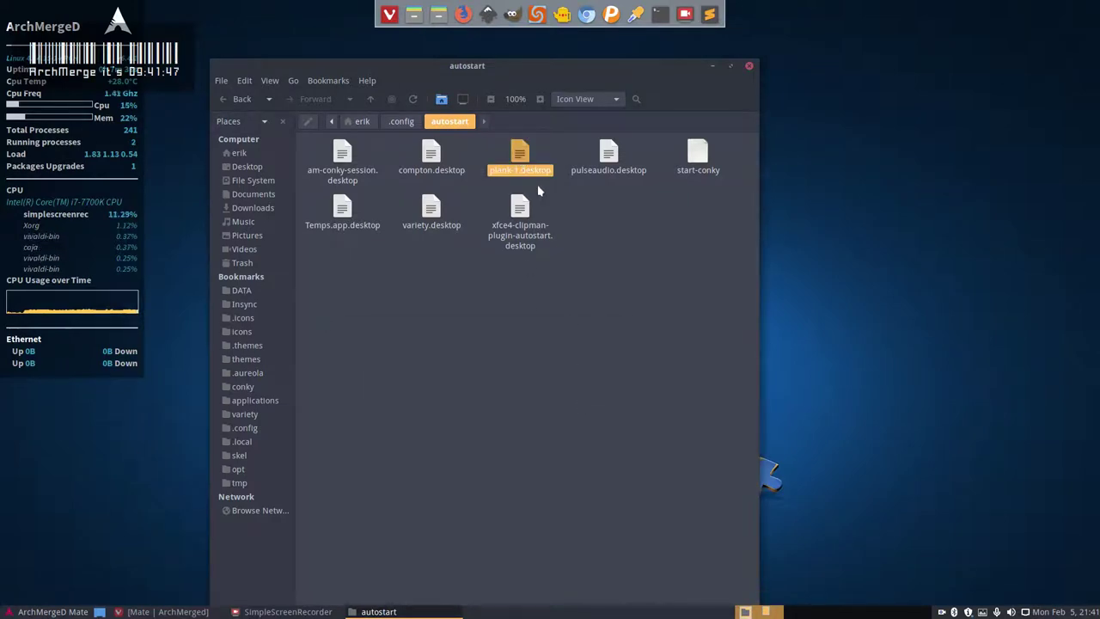
pyautogui.rightClick(534, 160)
pyautogui.click(654, 179)
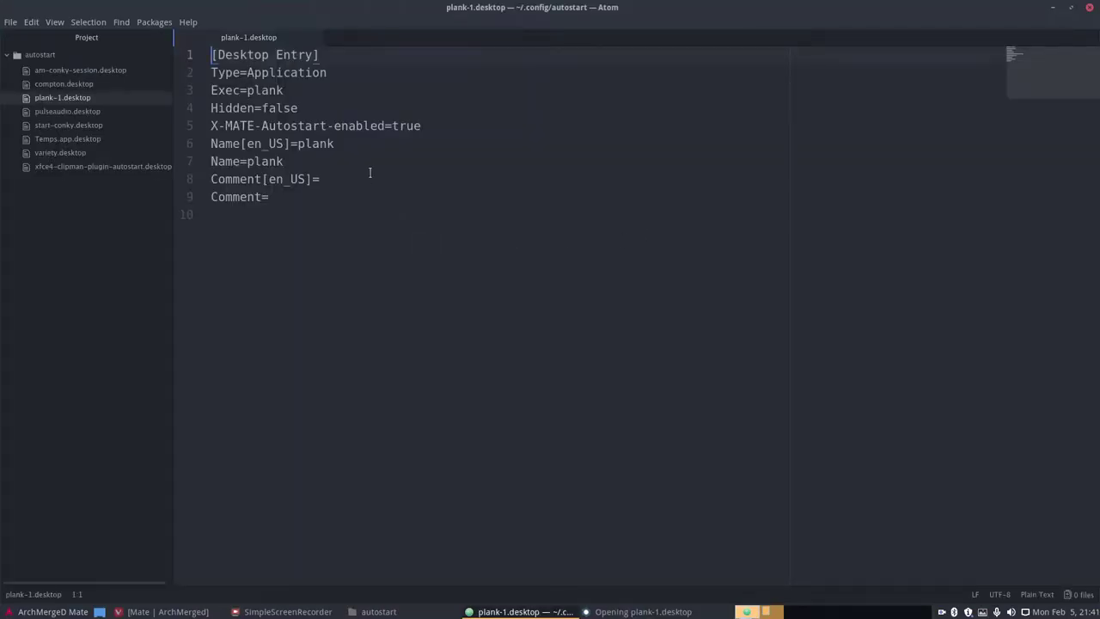
# Step: Enlarge Atom's text and step through each plank-1.desktop line from [Desktop Entry] to Comment=
pyautogui.hotkey('ctrl', '=')
pyautogui.hotkey('ctrl', '=')
pyautogui.hotkey('ctrl', '=')
pyautogui.hotkey('ctrl', '=')
pyautogui.hotkey('ctrl', '=')
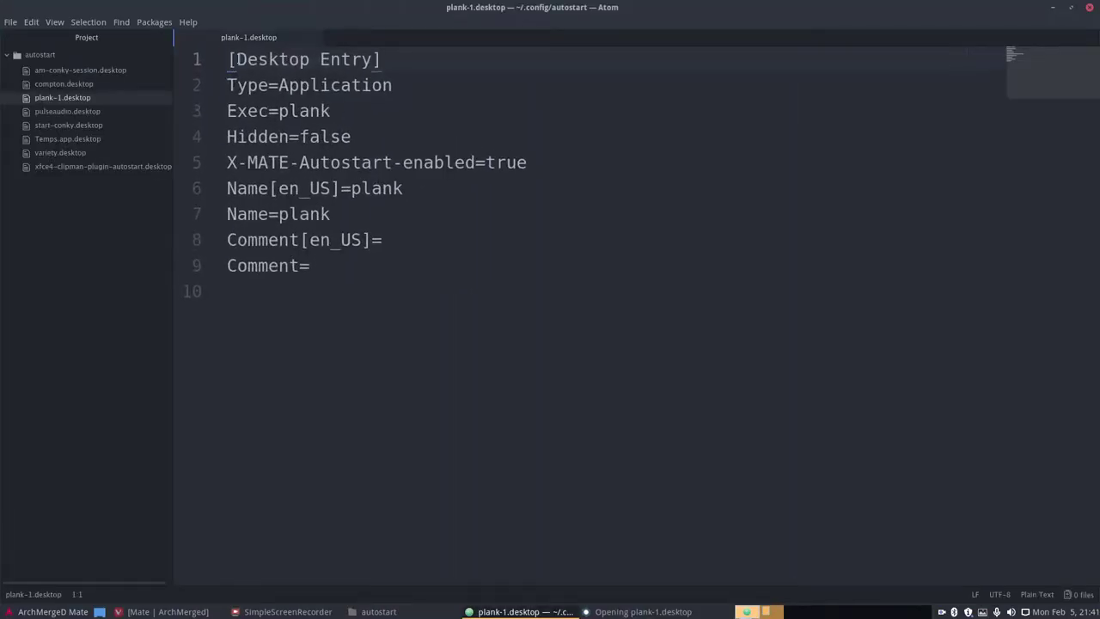
pyautogui.moveTo(382, 59); pyautogui.dragTo(226, 59)
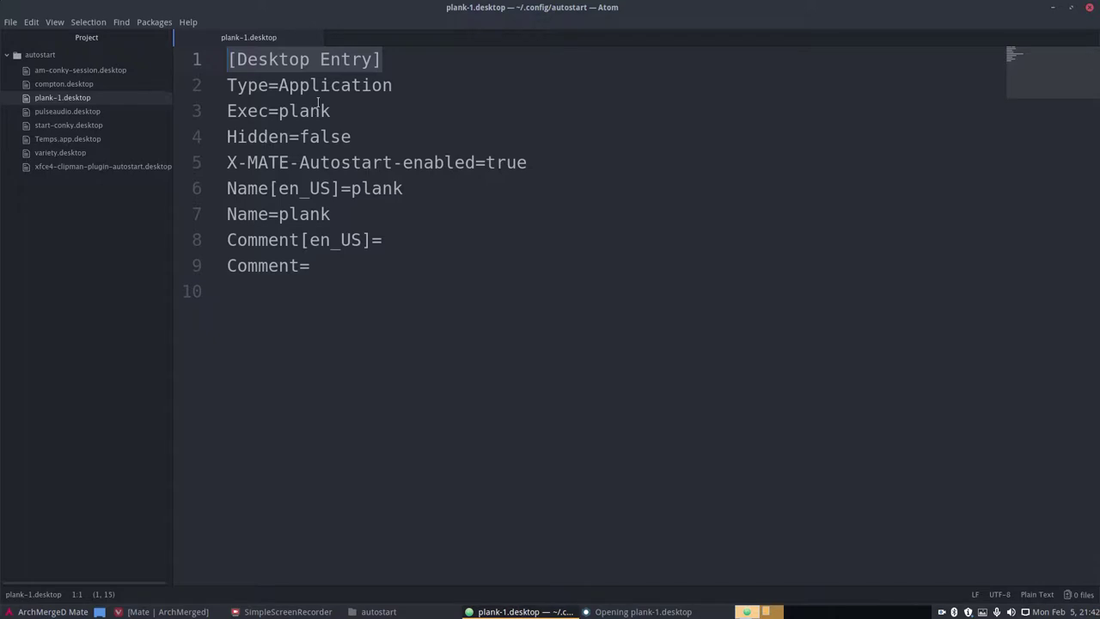
pyautogui.doubleClick(335, 85)
pyautogui.click(366, 110)
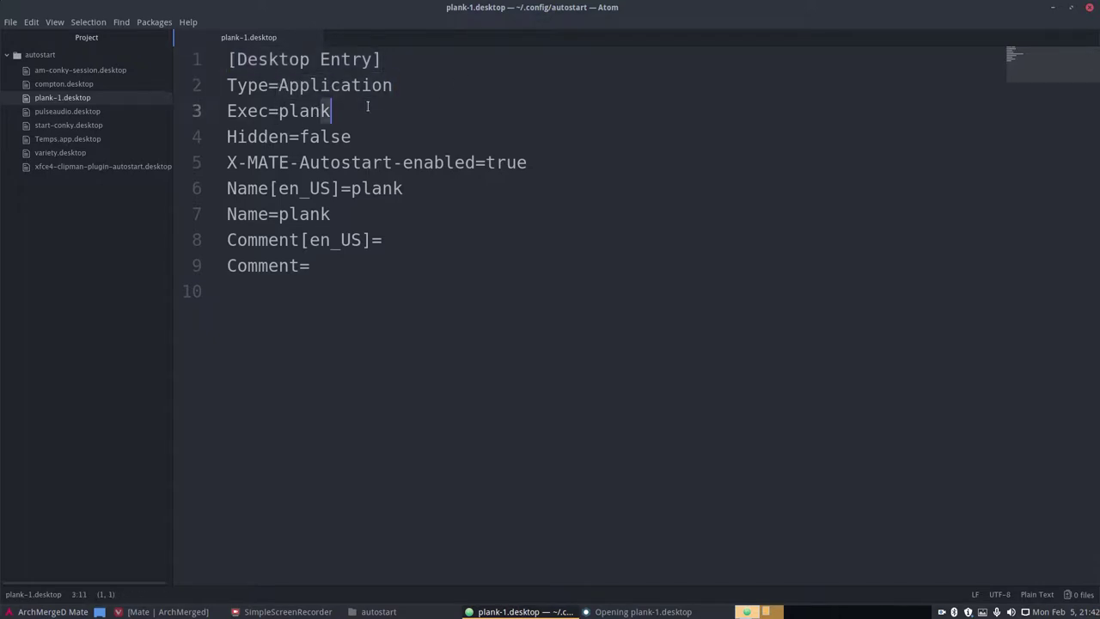
pyautogui.doubleClick(302, 137)
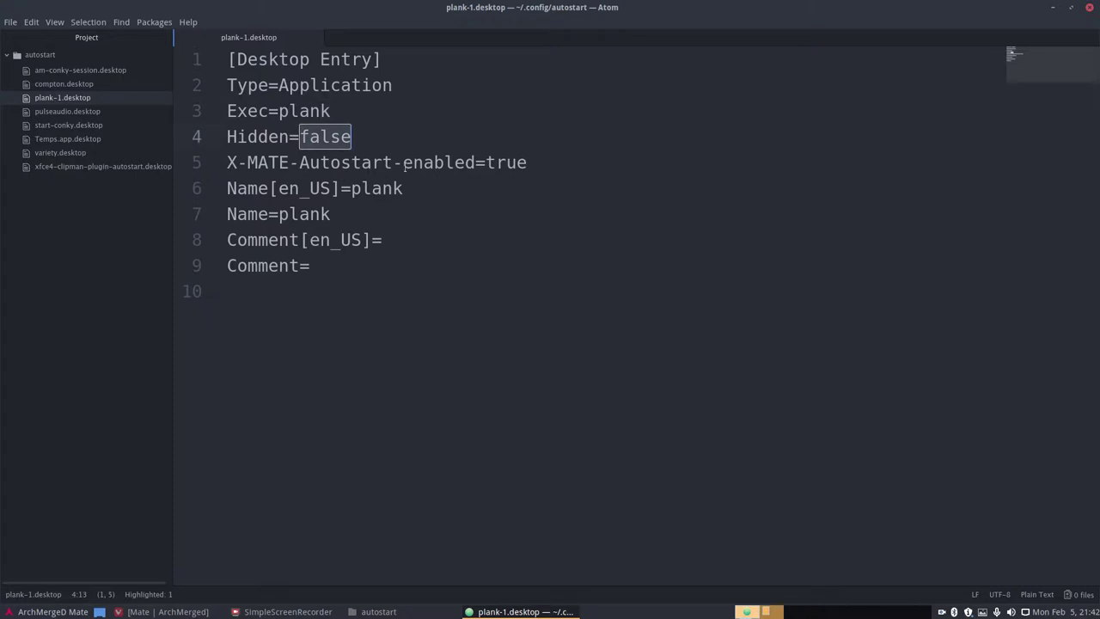
pyautogui.click(488, 163)
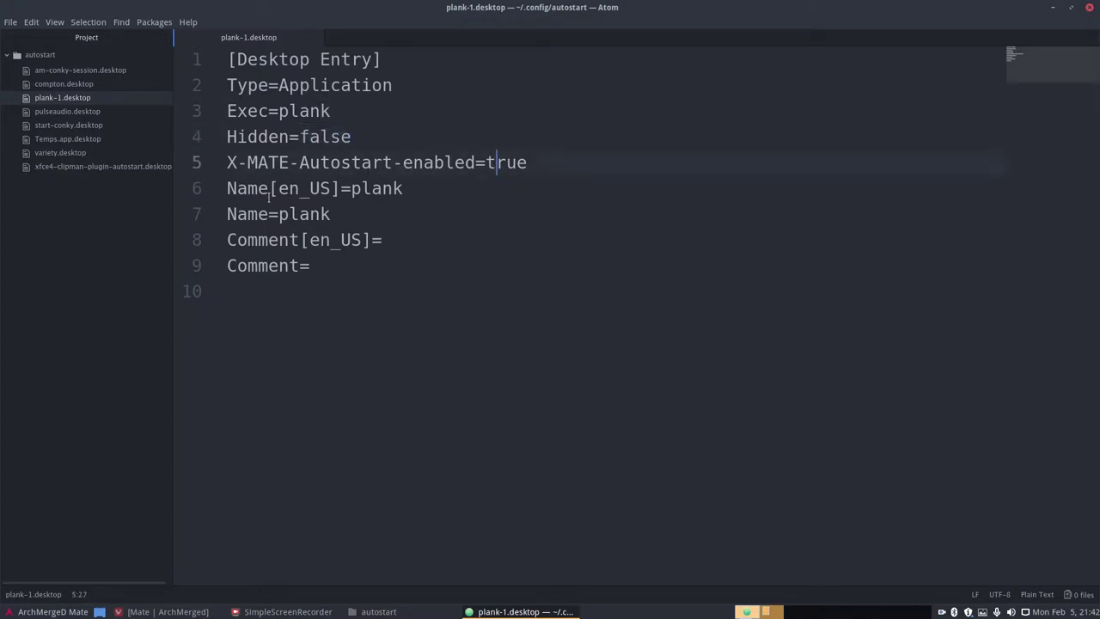
pyautogui.click(383, 188)
pyautogui.click(301, 215)
pyautogui.click(395, 239)
pyautogui.click(355, 260)
# Step: Close Atom without changes, leaving Caja showing the autostart folder
pyautogui.click(1091, 9)
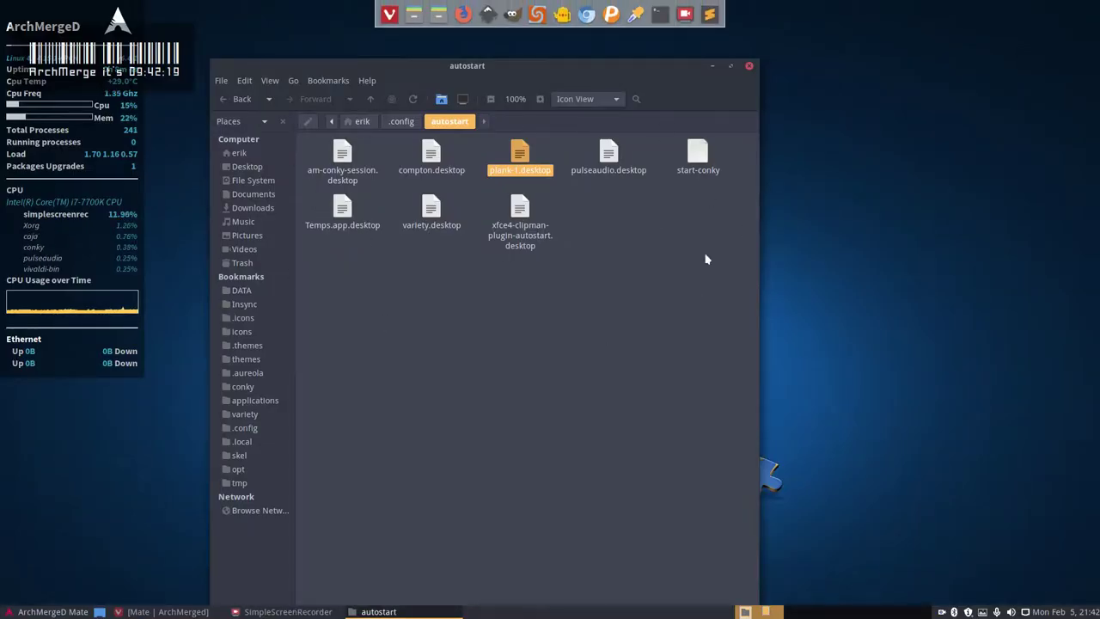